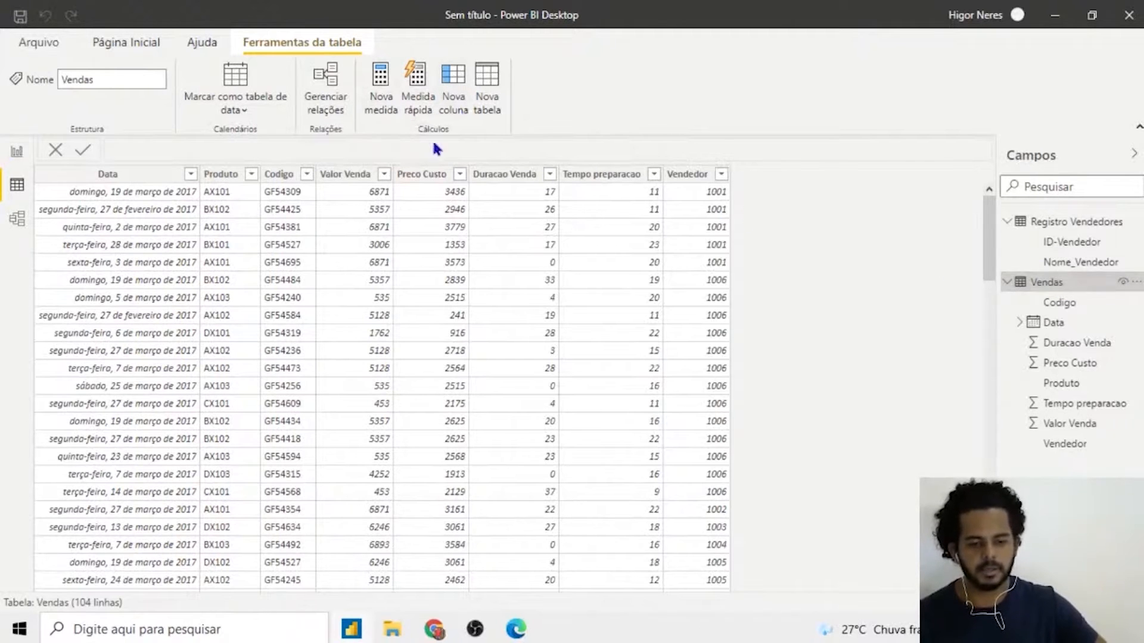
- Add a calculated column named Lucro to the Vendas table
left_click(441, 109)
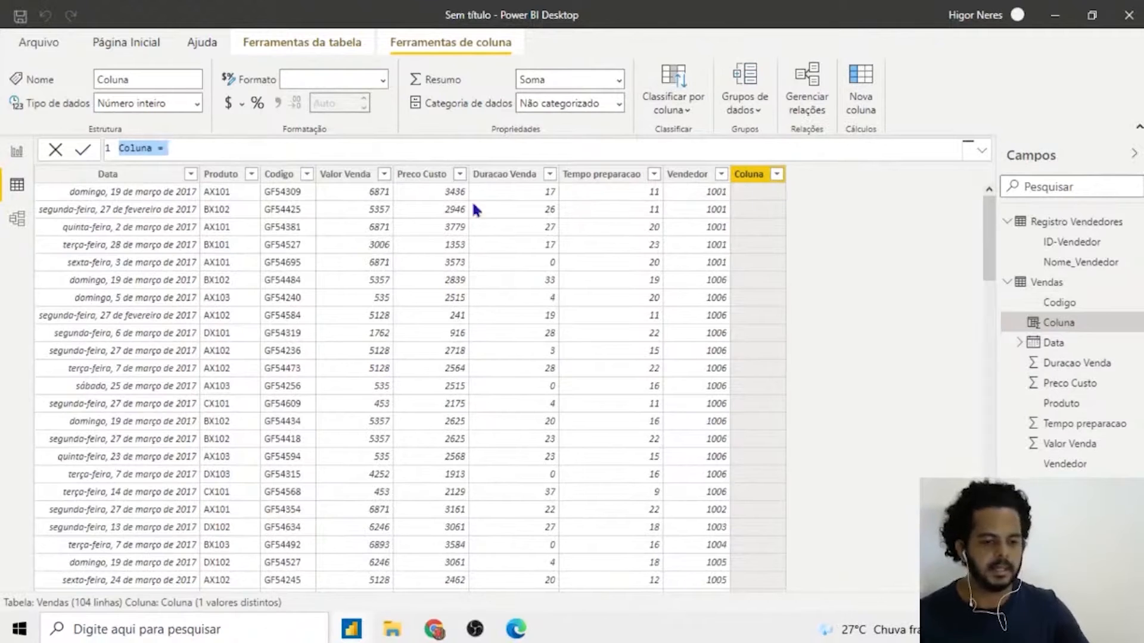
double_click(141, 148)
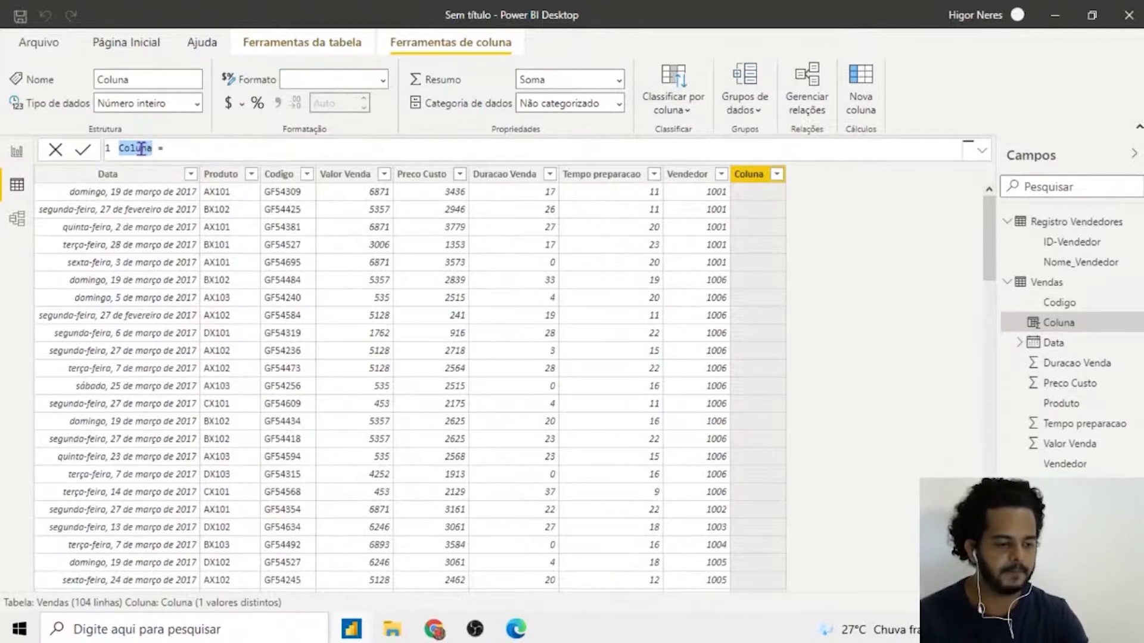
type("Lucr")
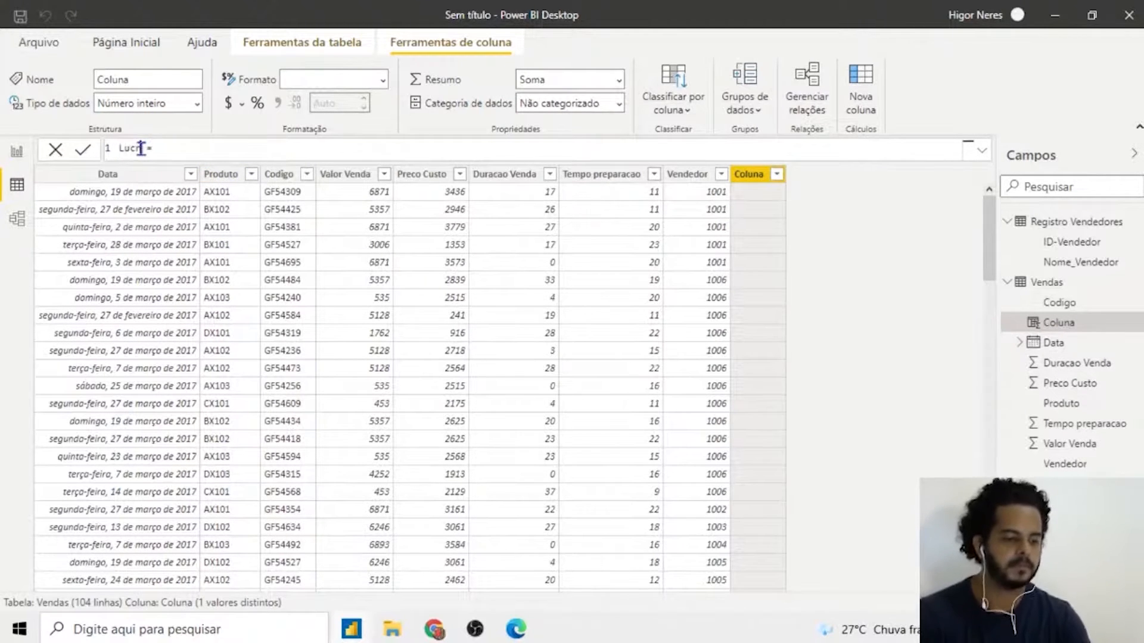
type("o")
left_click(189, 149)
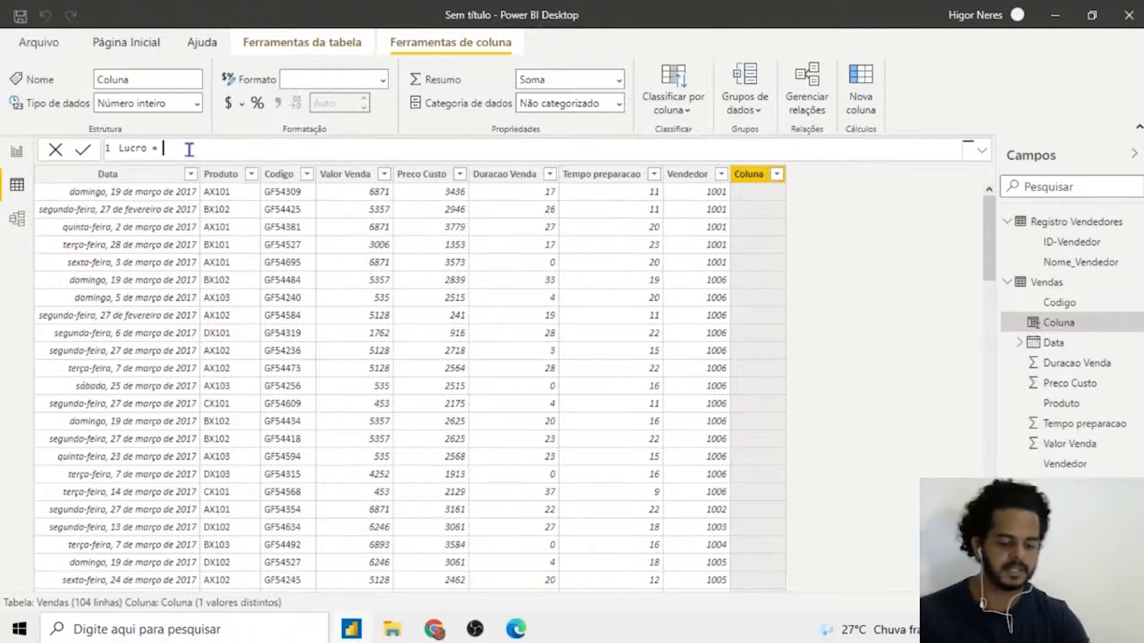
- Define the Lucro column as Vendas[Valor Venda]-Vendas[Preco Custo] and look over its values in the table
type("v")
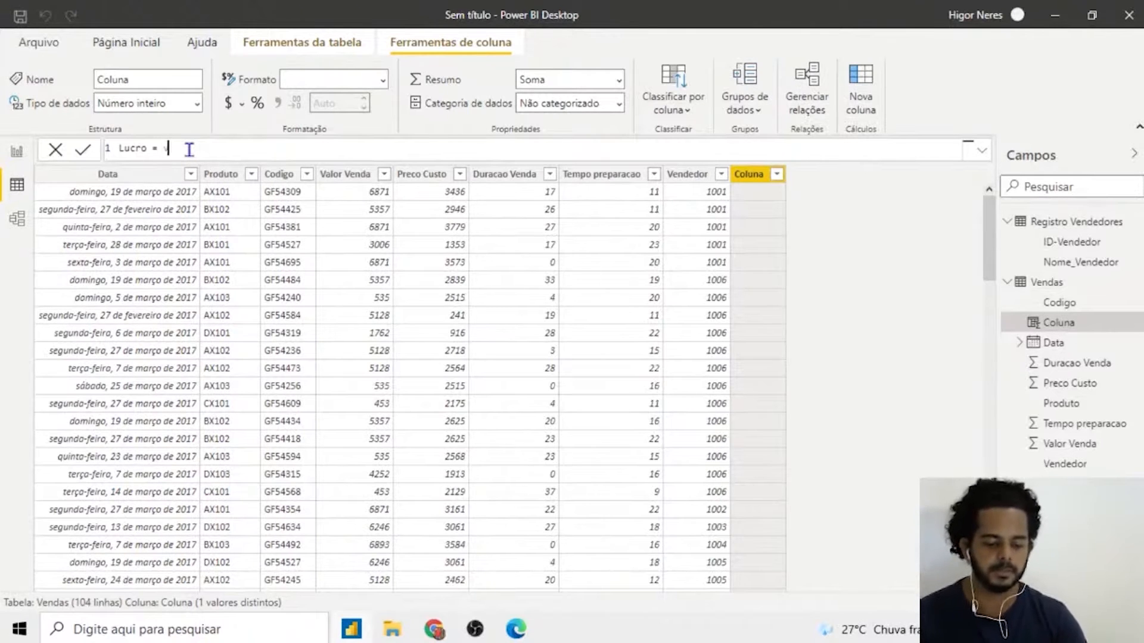
type("alor")
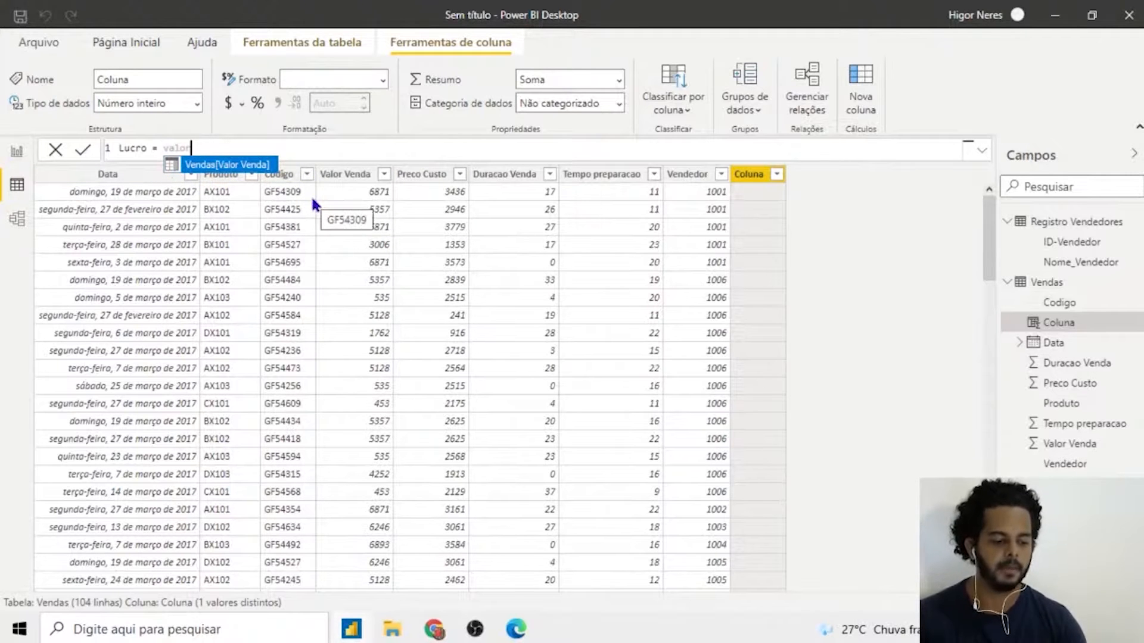
key("Tab")
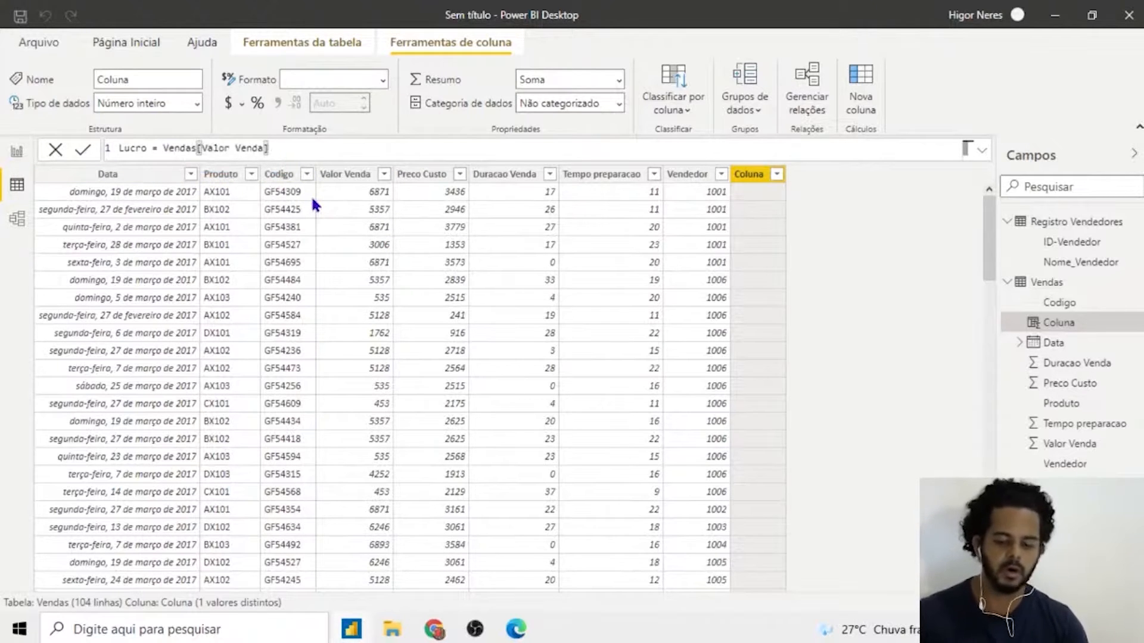
type("-")
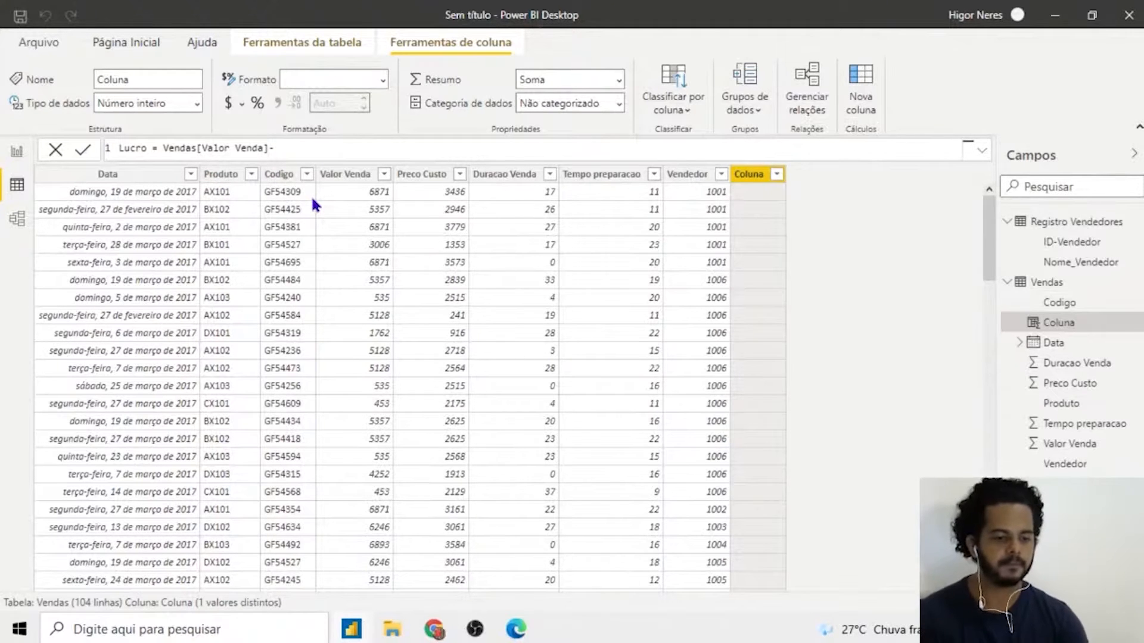
type("cust")
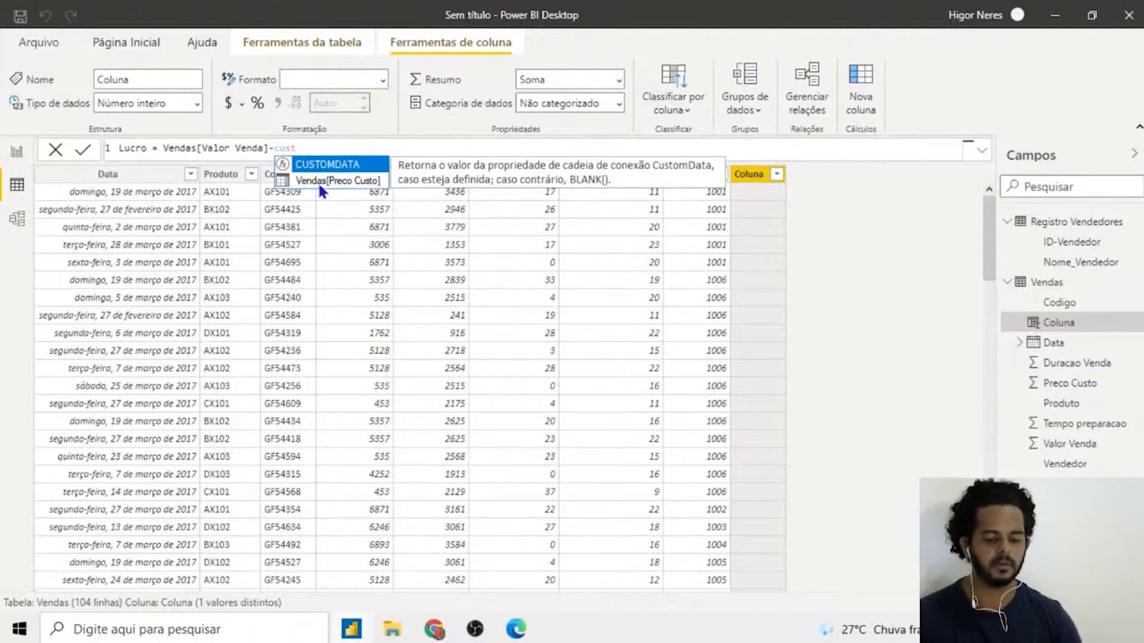
left_click(320, 182)
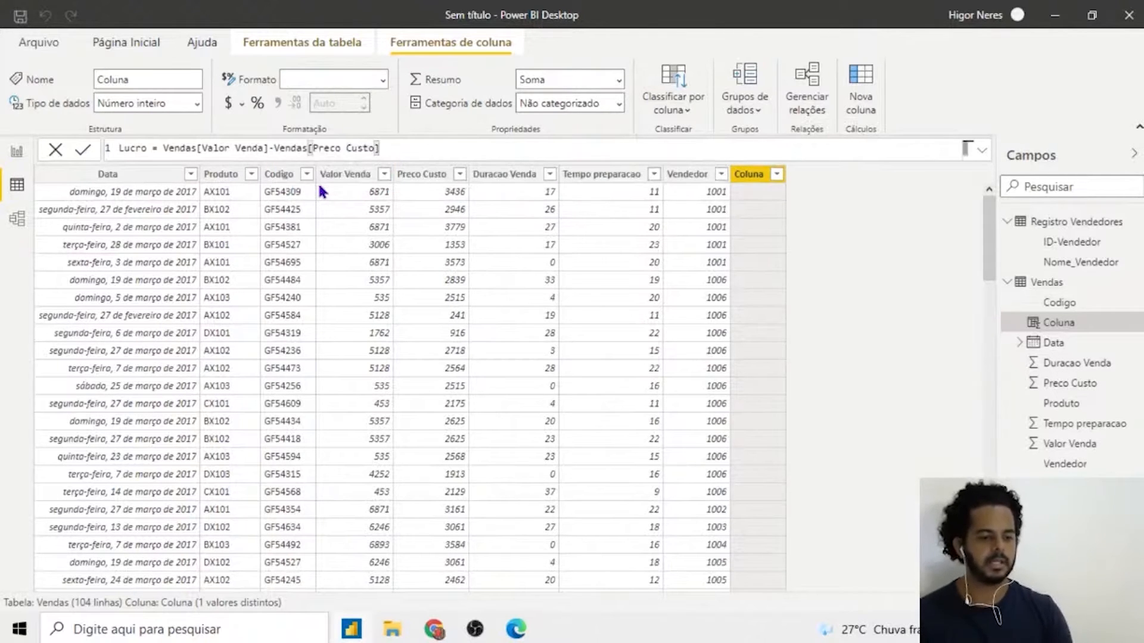
key("Return")
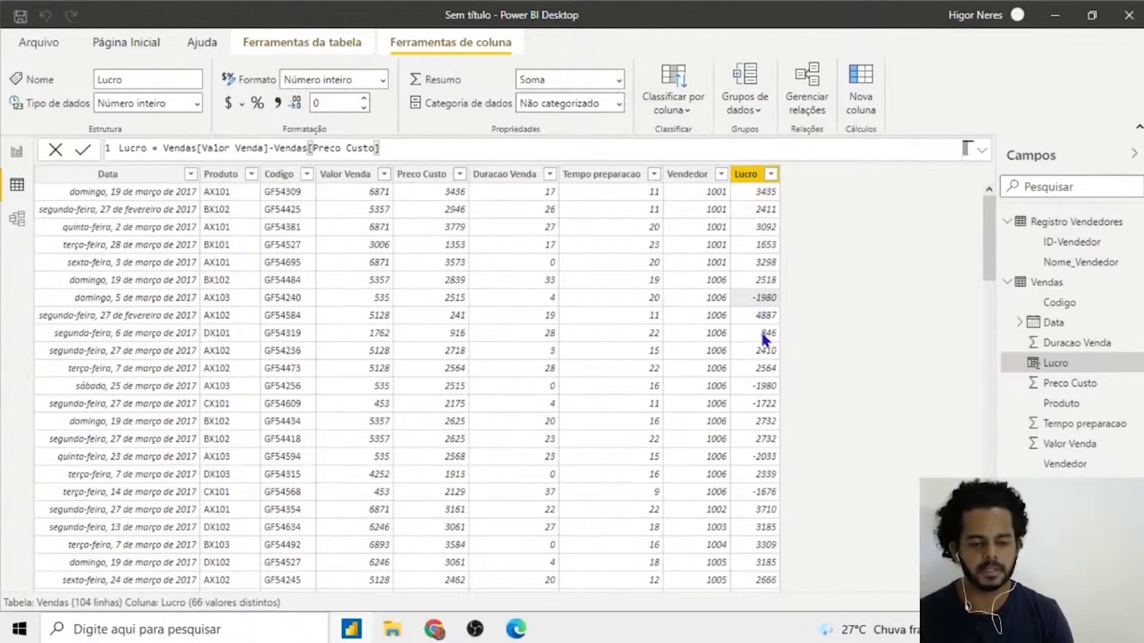
scroll(762, 337, "down", 5)
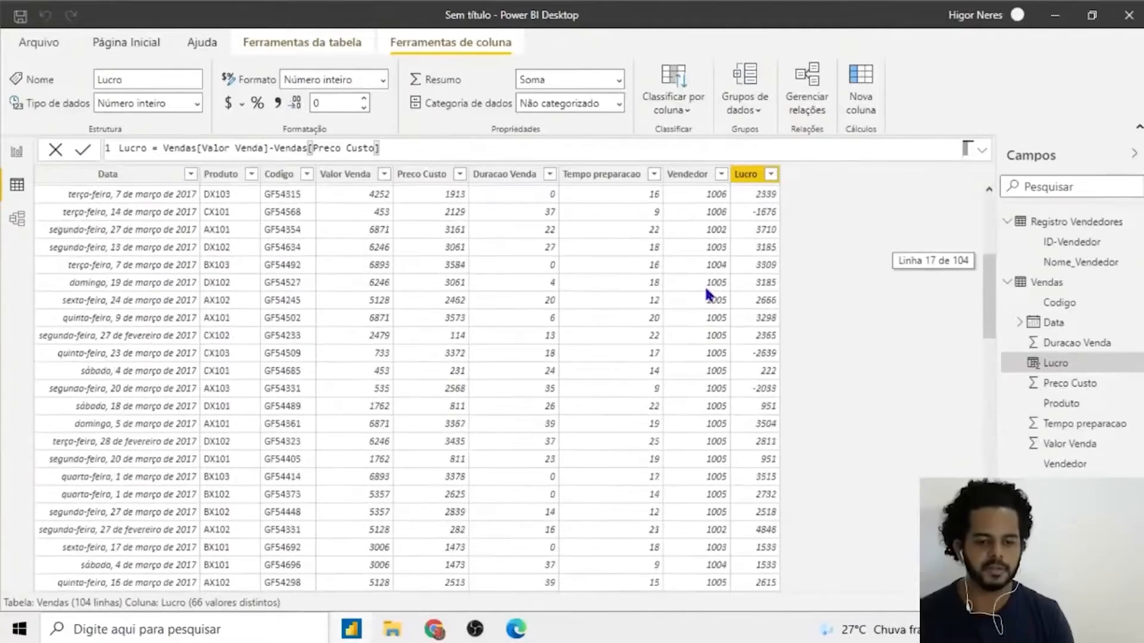
scroll(706, 292, "up", 5)
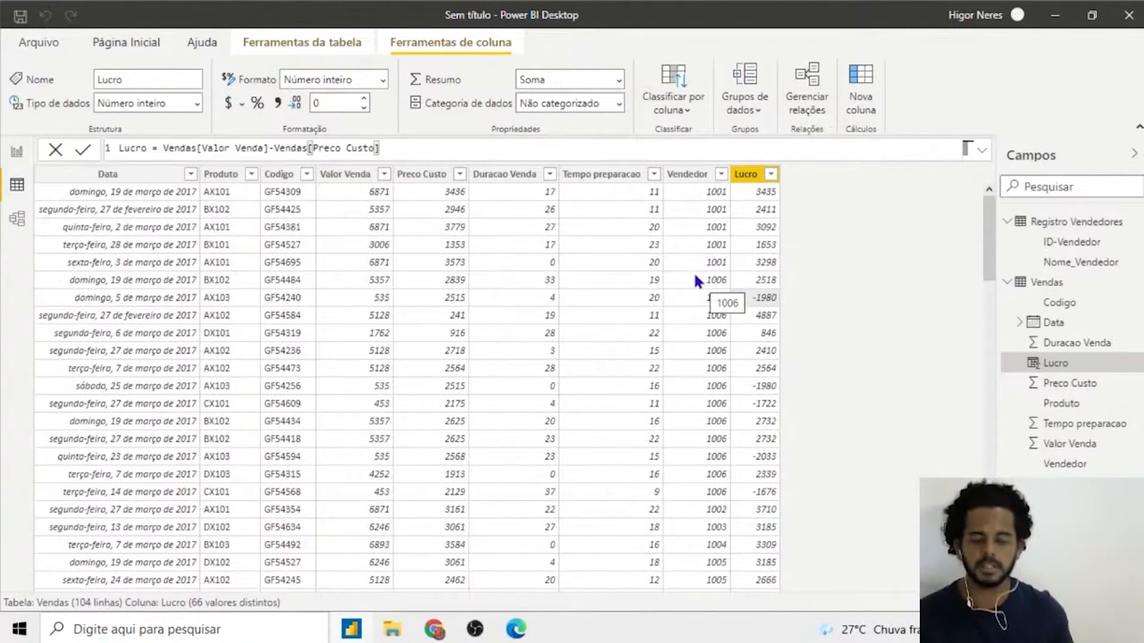
left_click(744, 184)
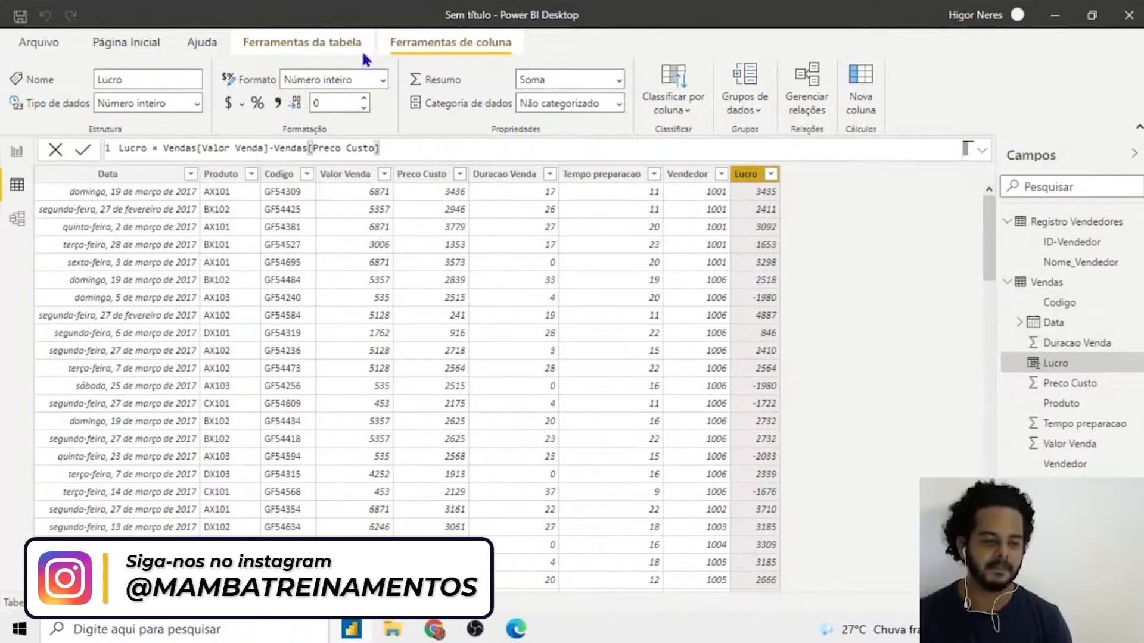
- Create a measure in the Vendas table with the formula AVERAGE(Vendas[Lucro])
left_click(1064, 282)
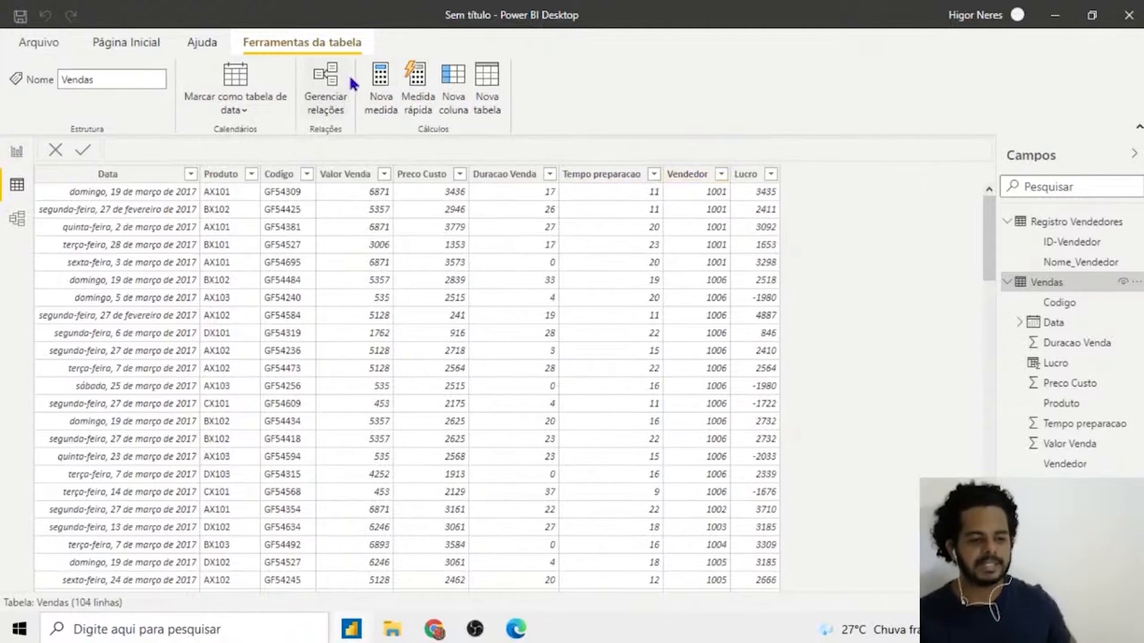
left_click(393, 108)
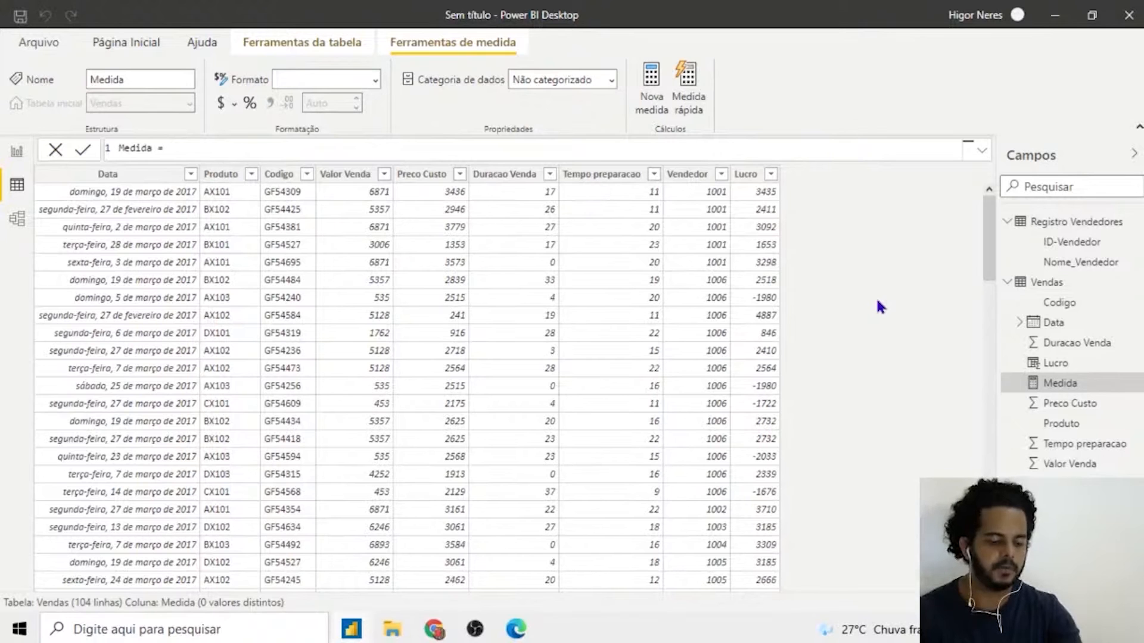
type("avera")
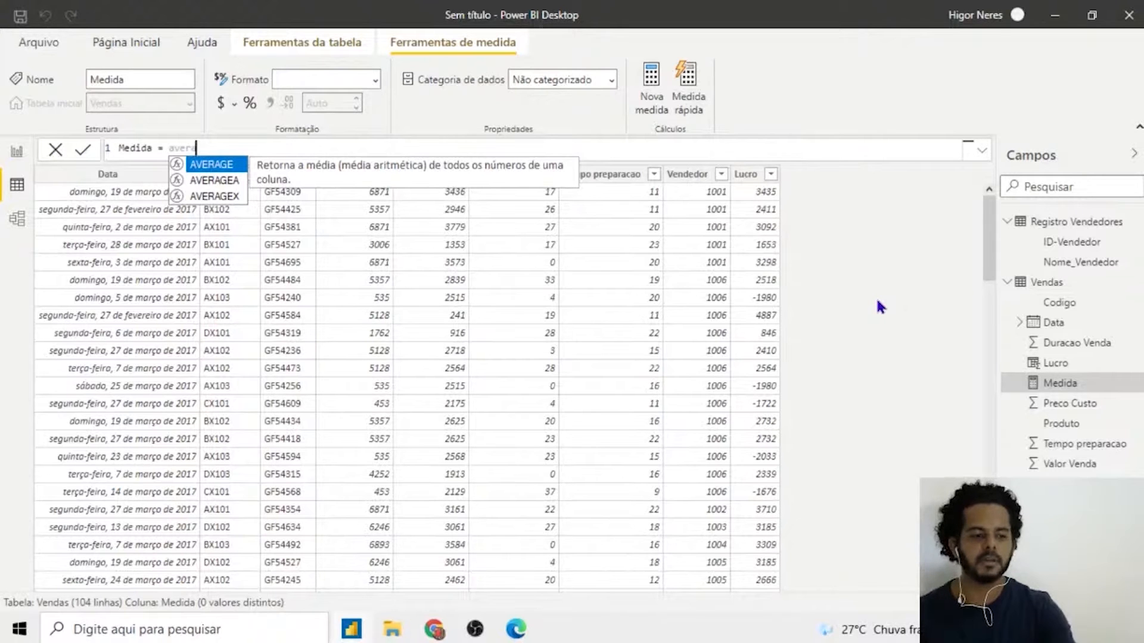
key("Tab")
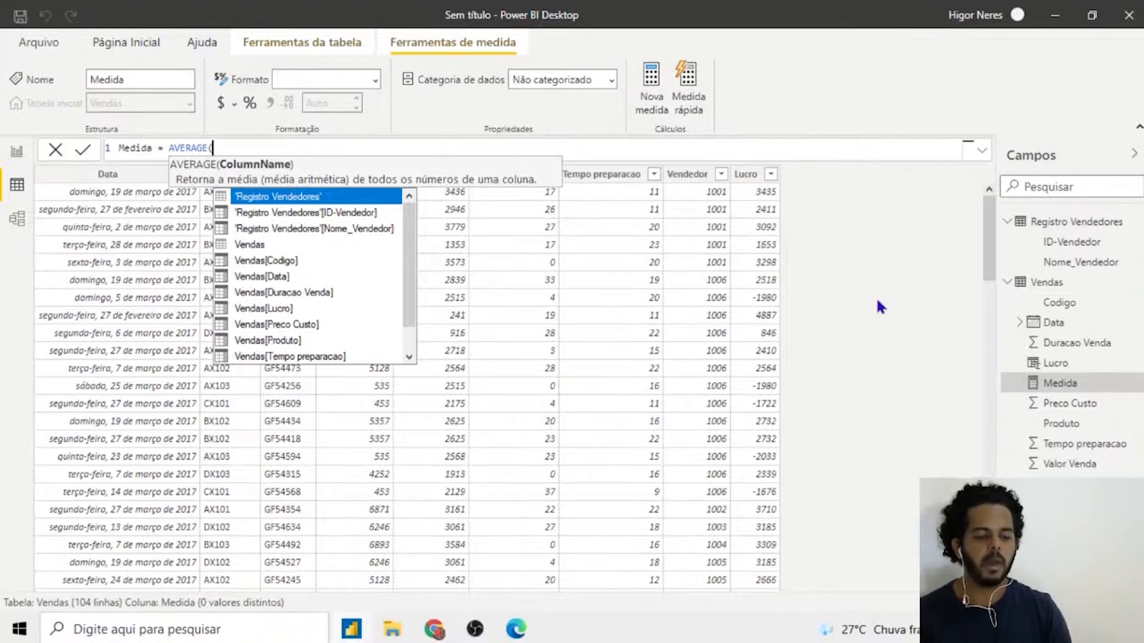
key("Down")
key("Down")
key("Down")
key("Down")
key("Down")
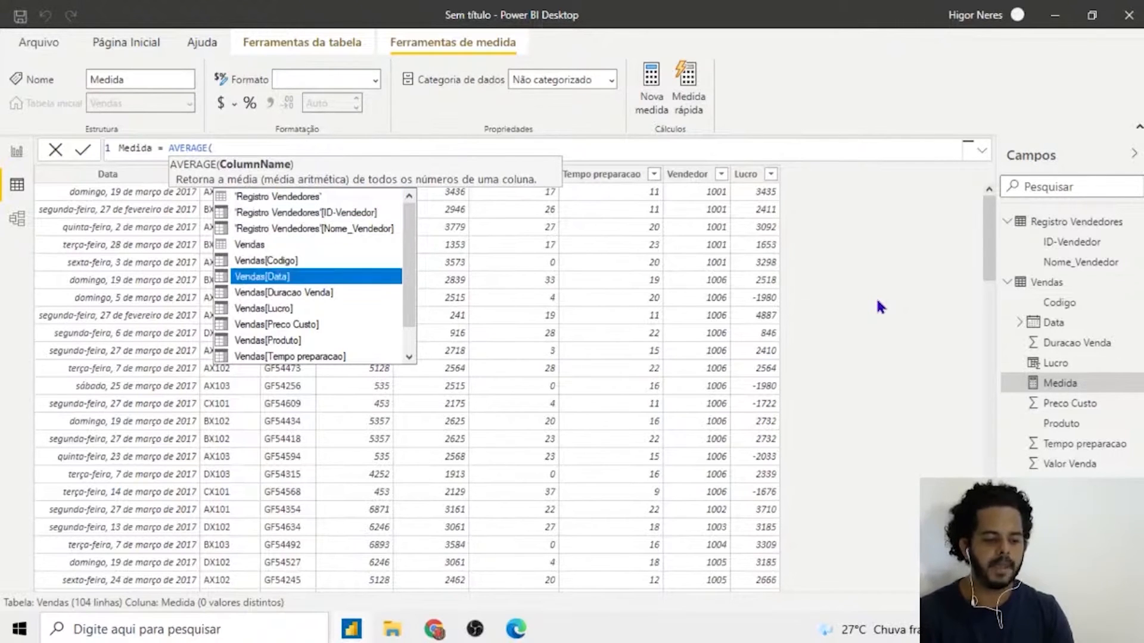
key("Down")
key("Down")
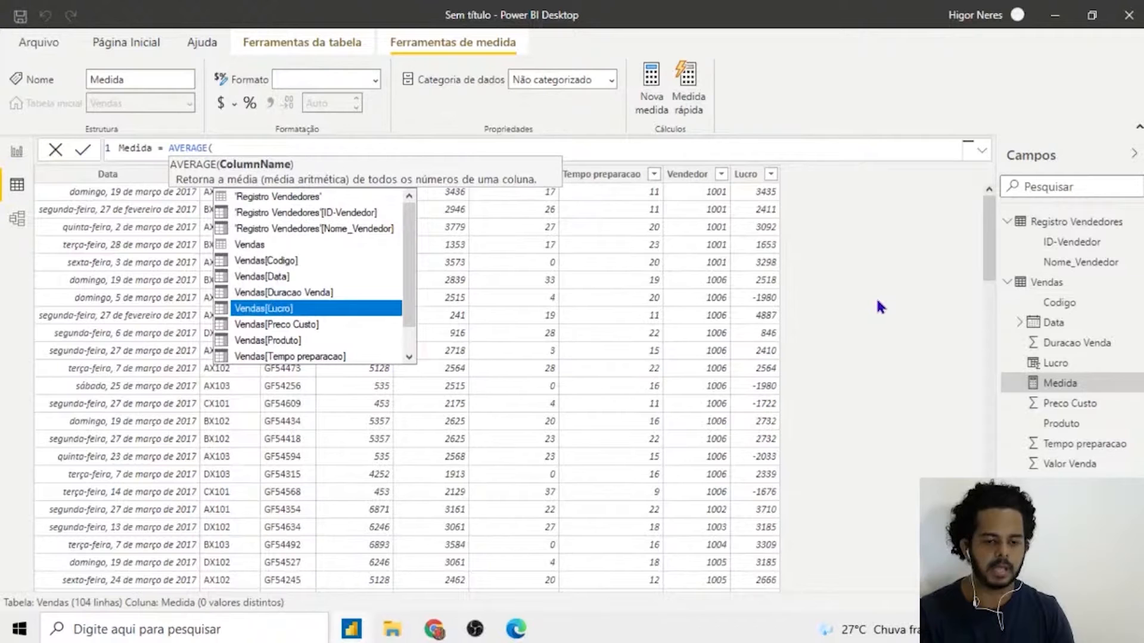
key("Tab")
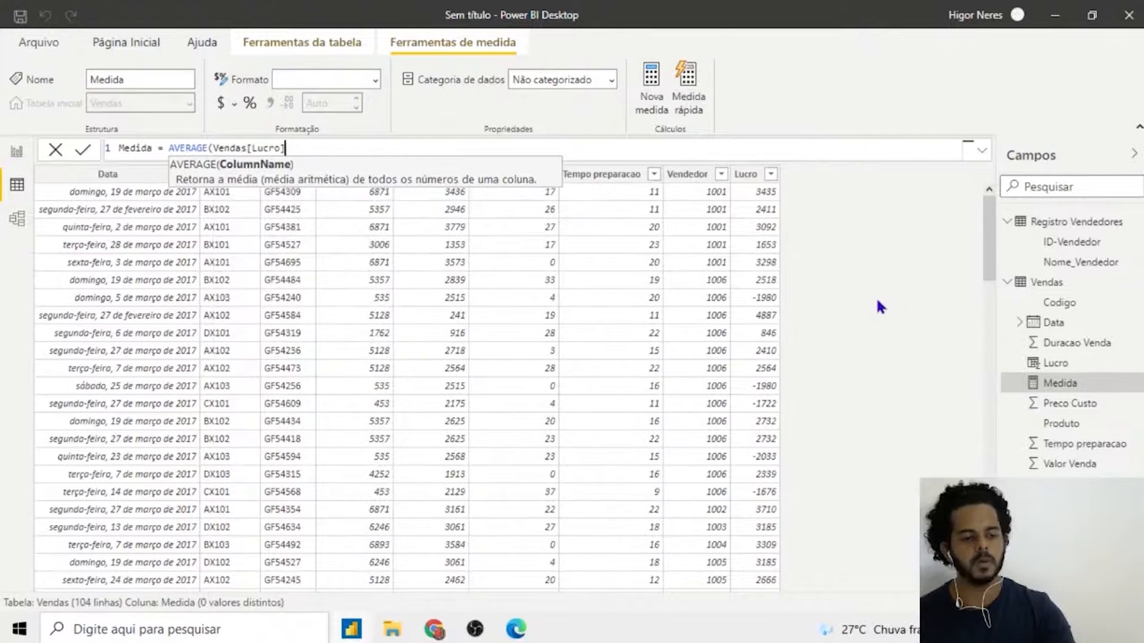
type(")")
key("Return")
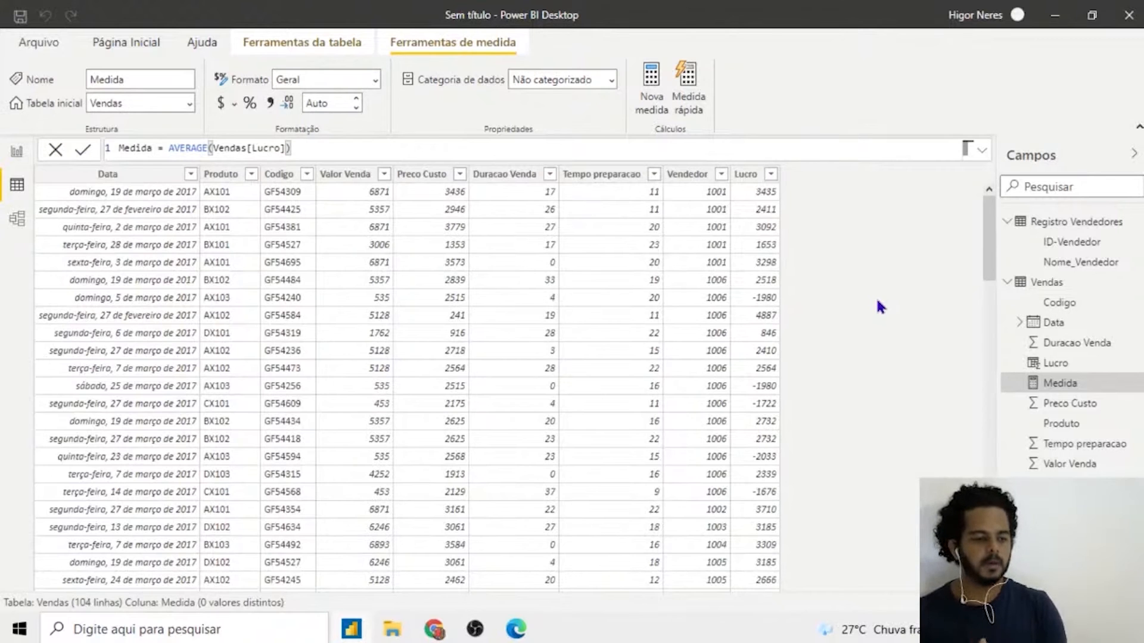
- Rename the new average measure to Média in its formula
double_click(131, 149)
type("M")
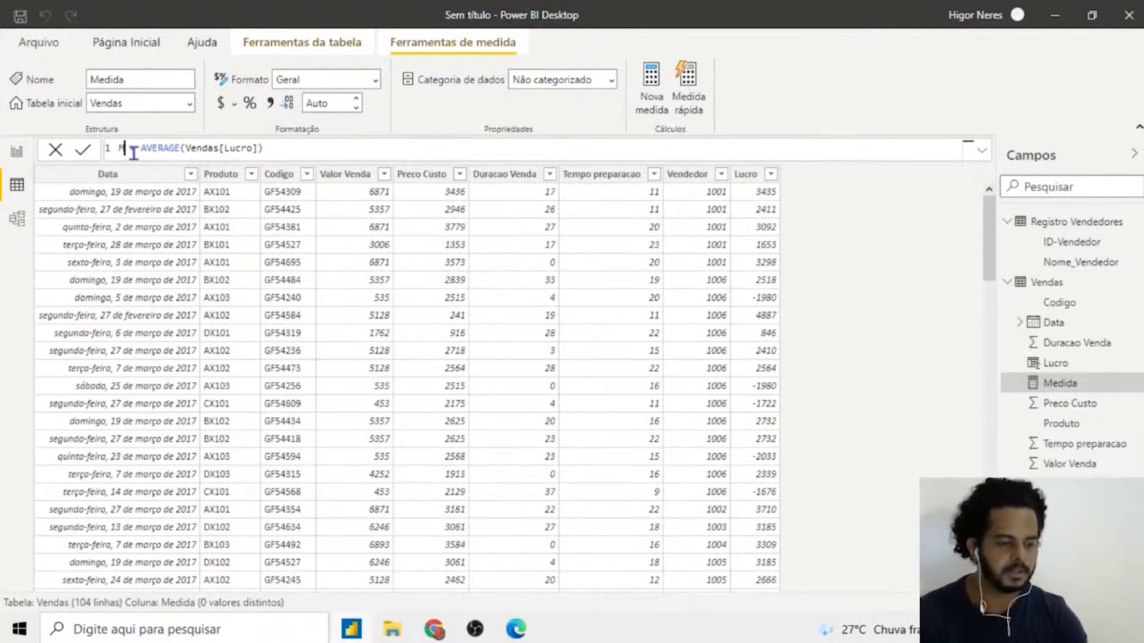
type("édia")
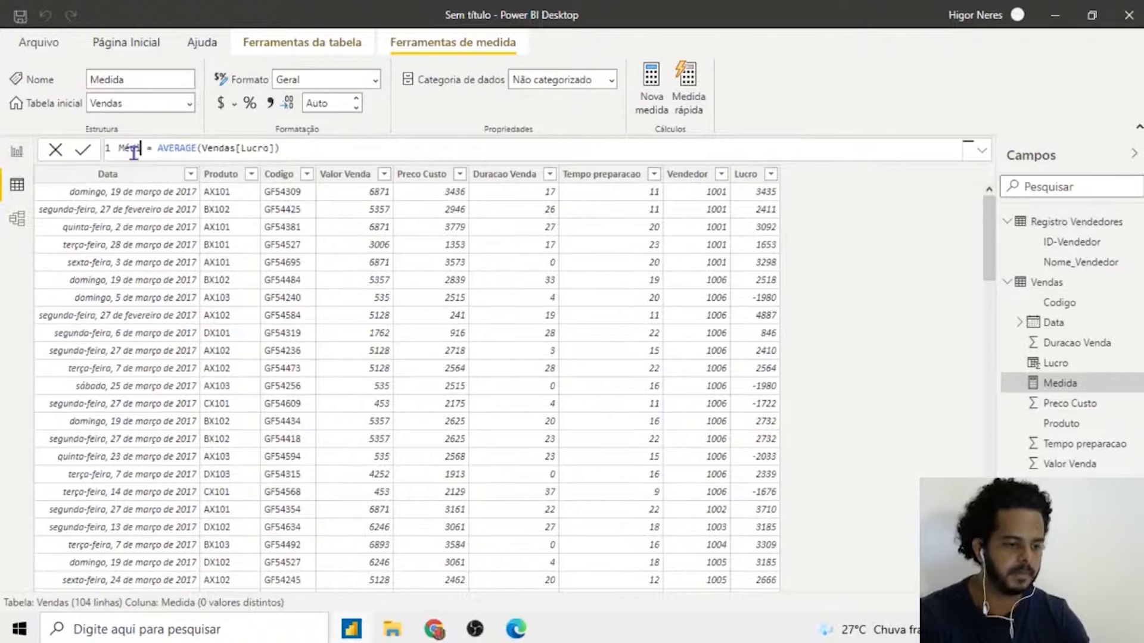
key("Return")
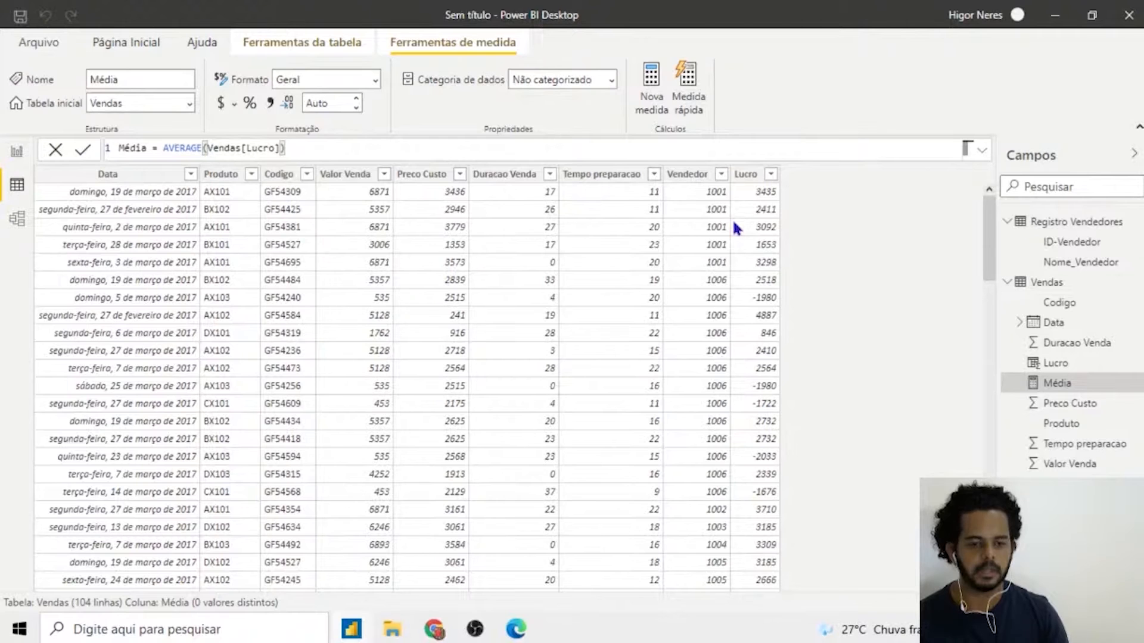
- Add a card visual showing the Média measure to the report page and move it near the page's centre
left_click(17, 153)
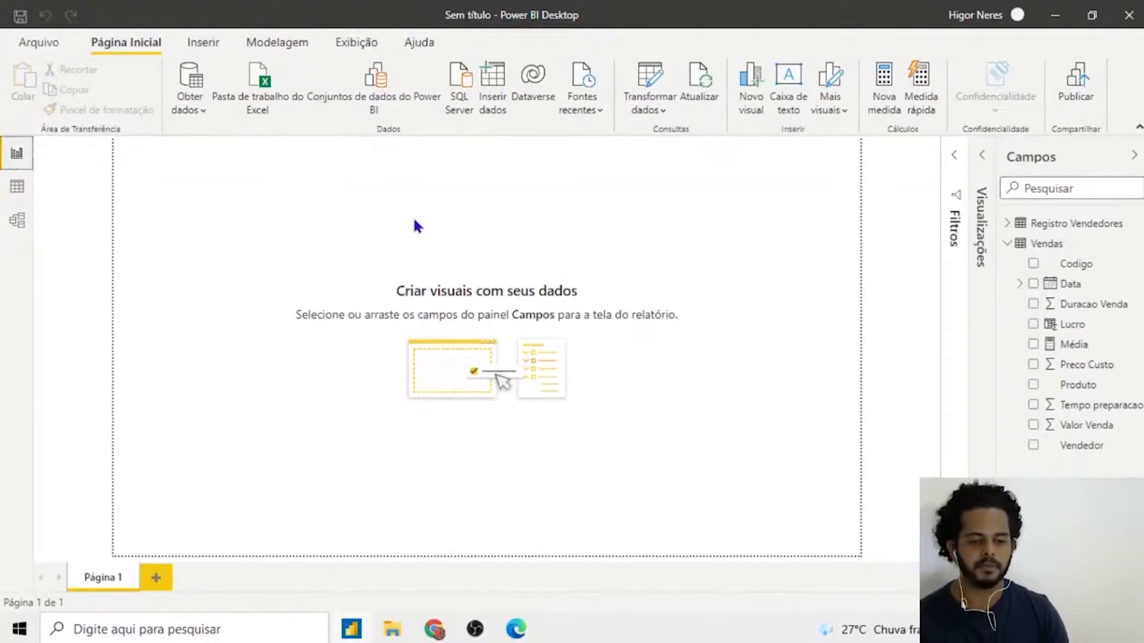
left_click(979, 217)
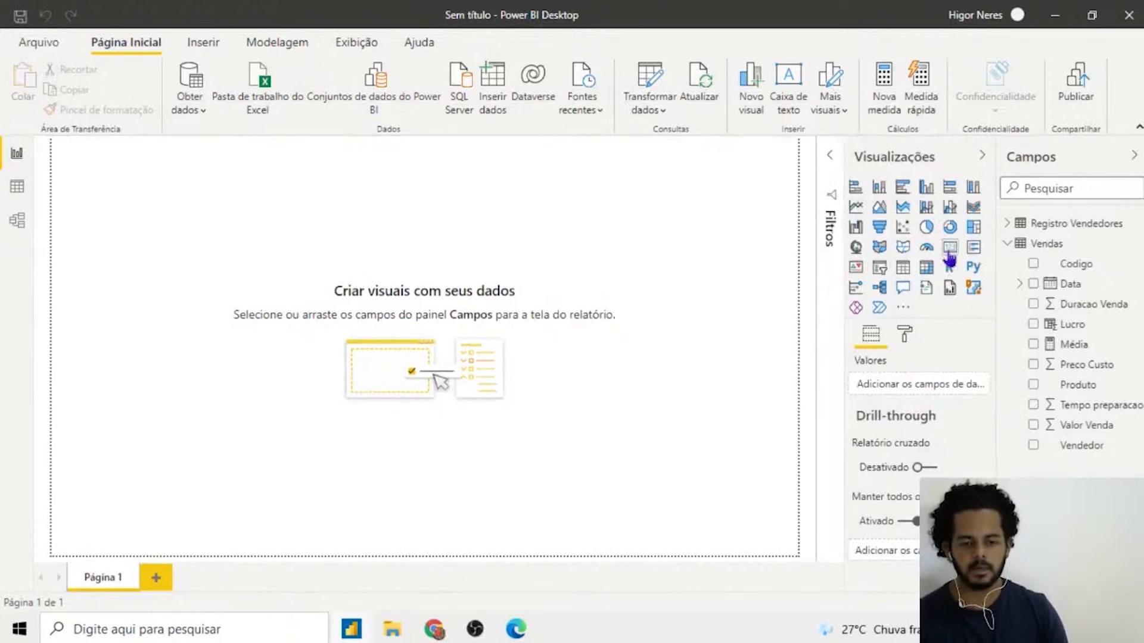
left_click(950, 247)
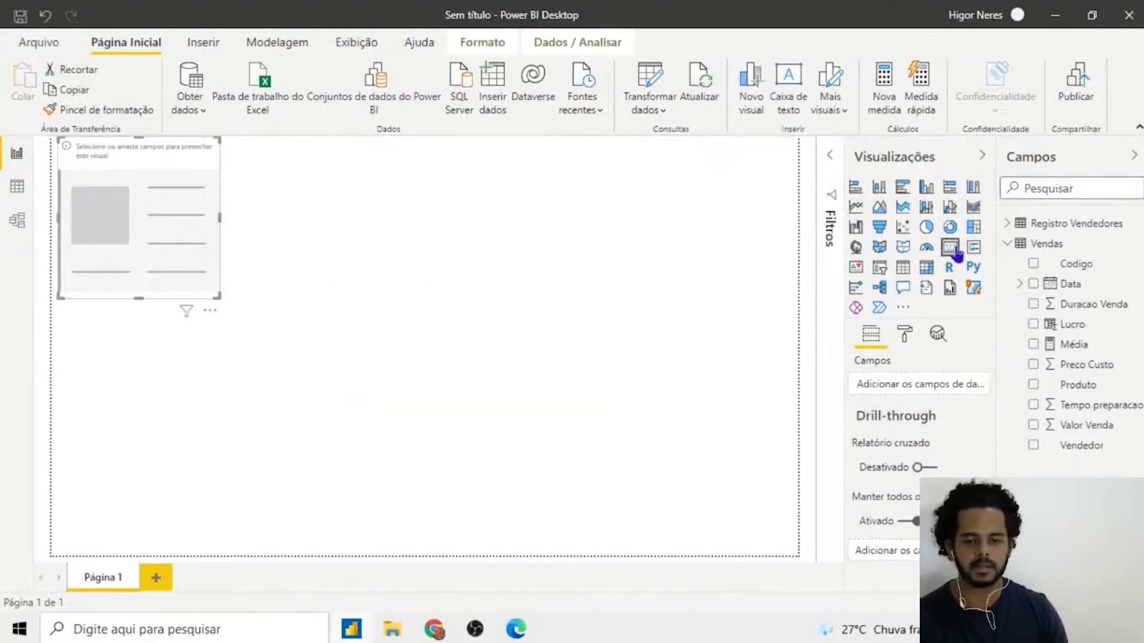
left_click(1034, 346)
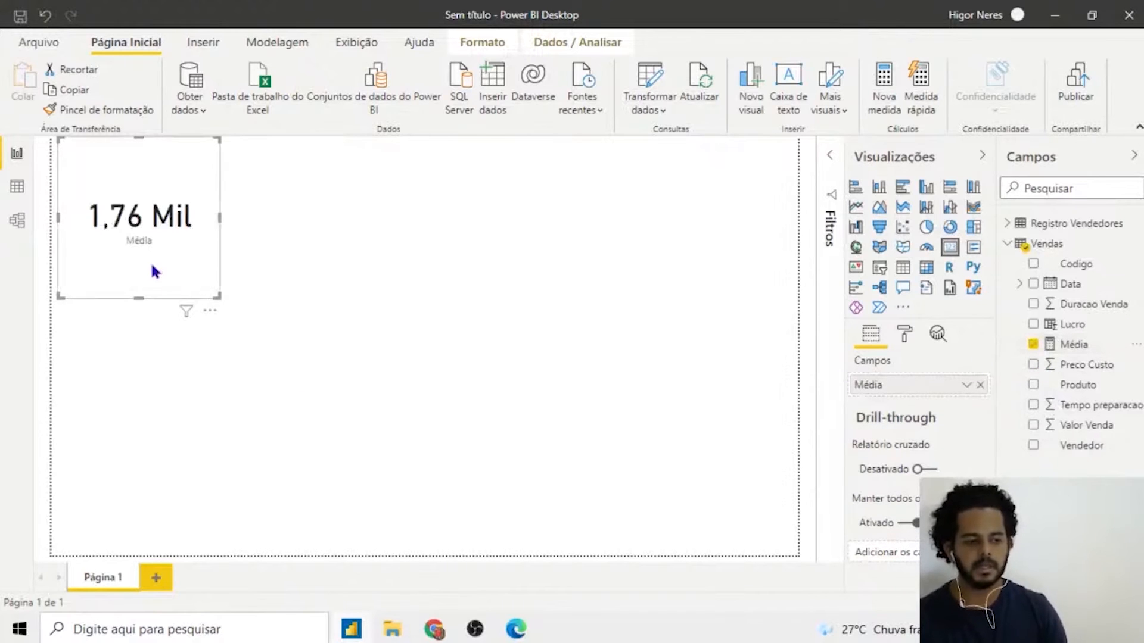
left_click_drag(157, 273, 500, 363)
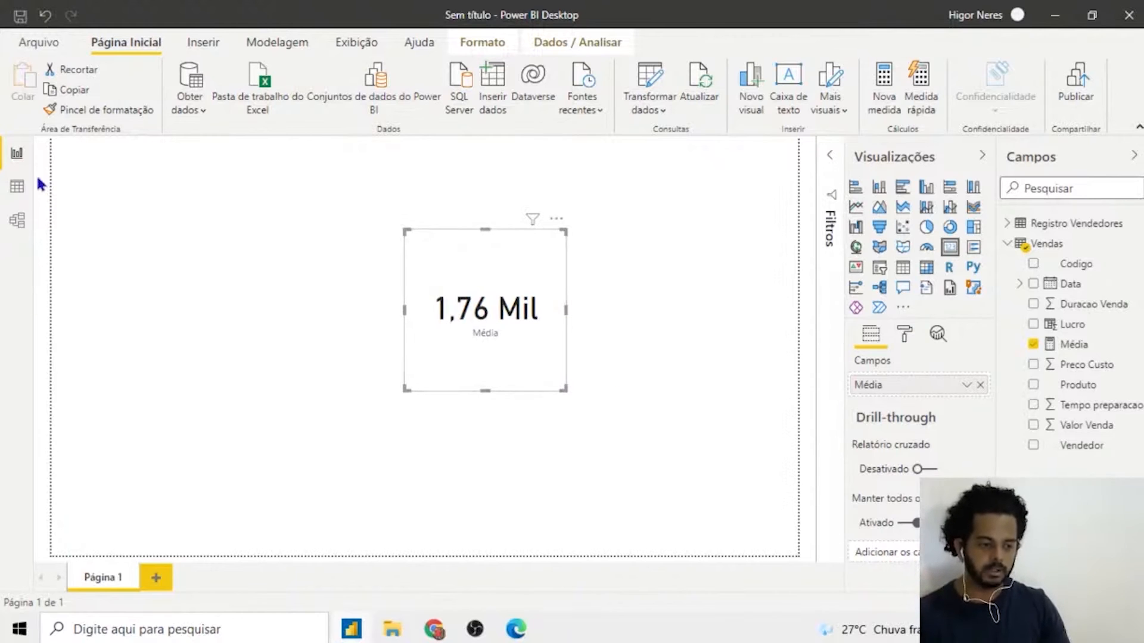
left_click(17, 186)
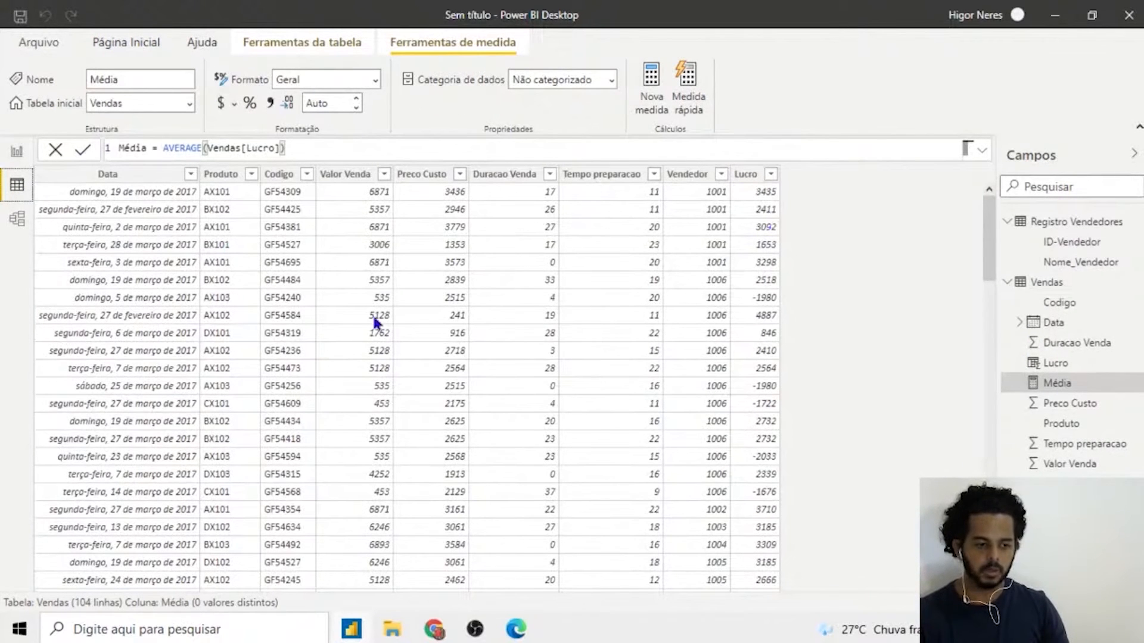
left_click(16, 153)
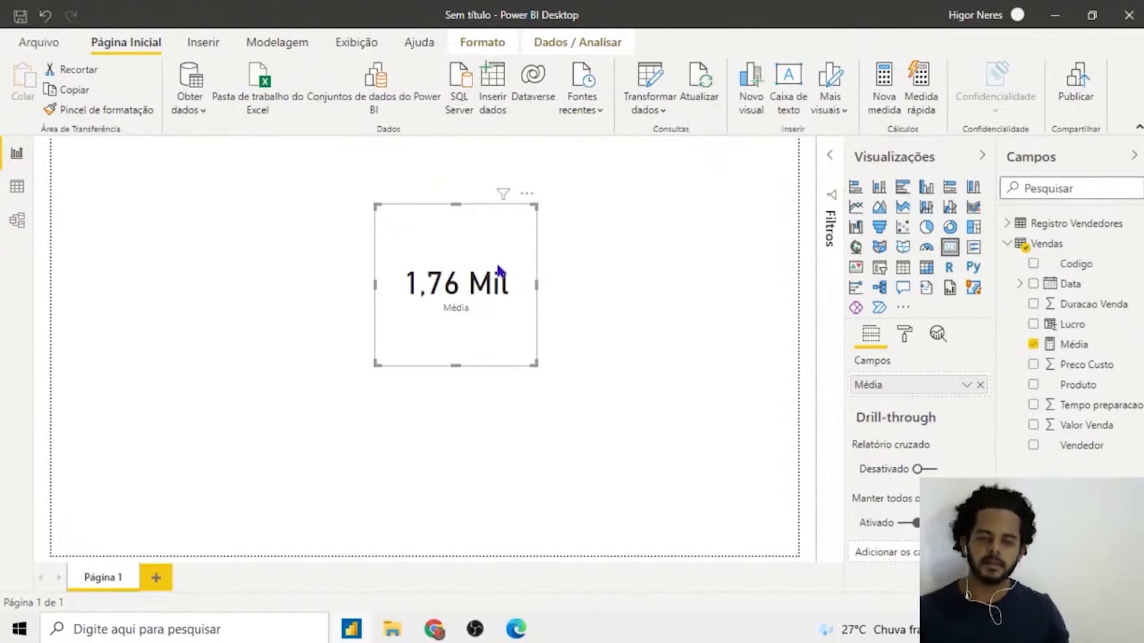
left_click_drag(498, 269, 548, 253)
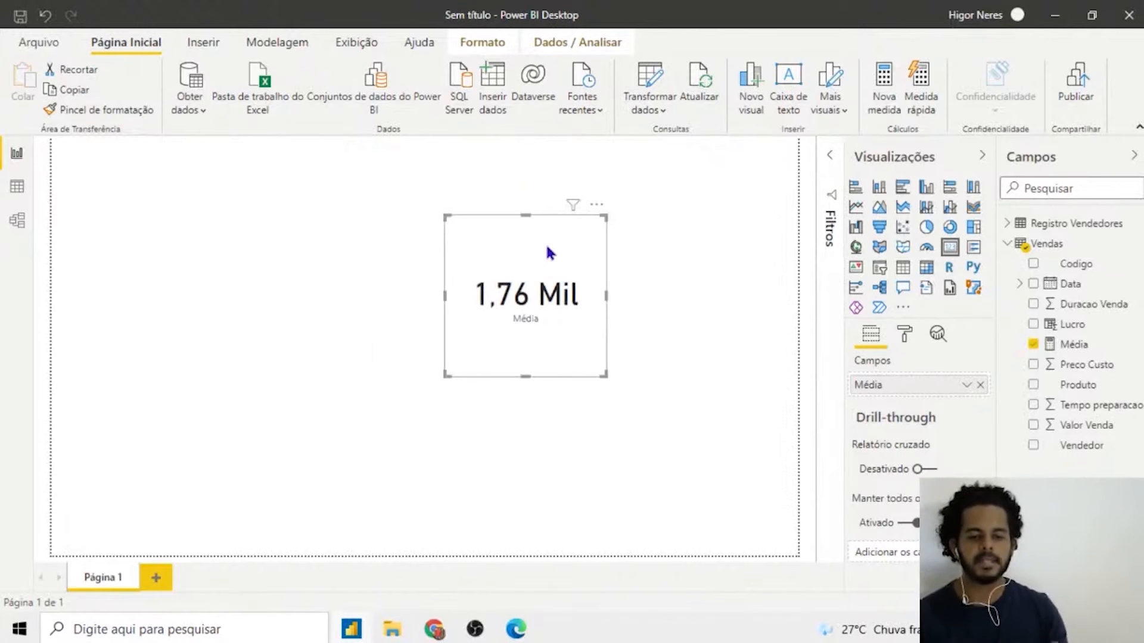
- Return to the Vendas data, start a quick measure for that table and look through the available calculation types
left_click(18, 187)
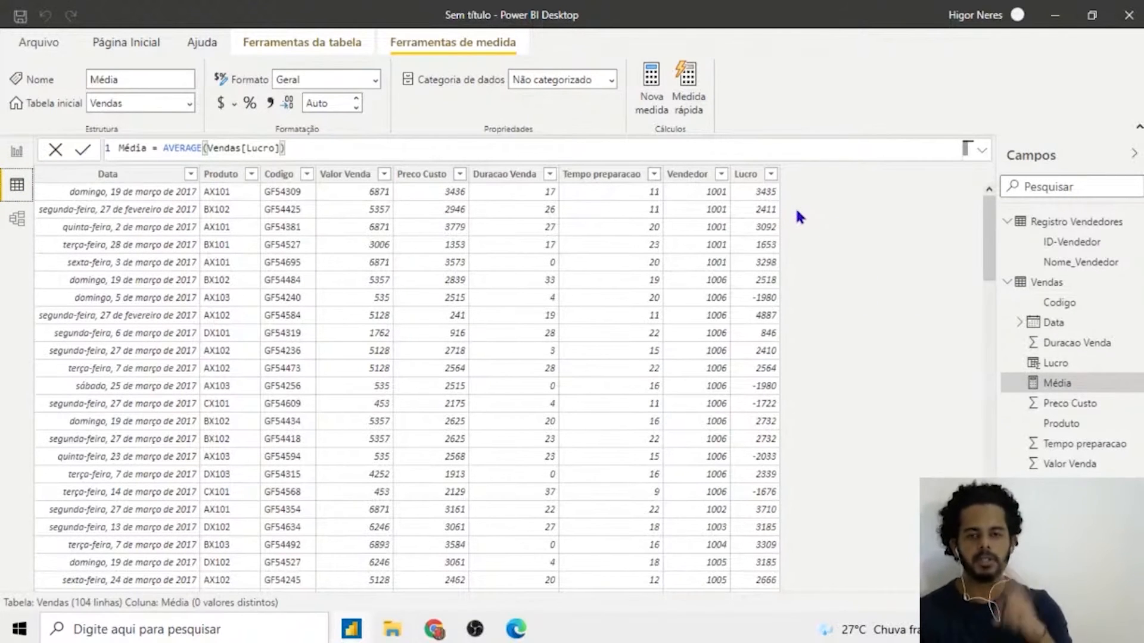
left_click(1060, 288)
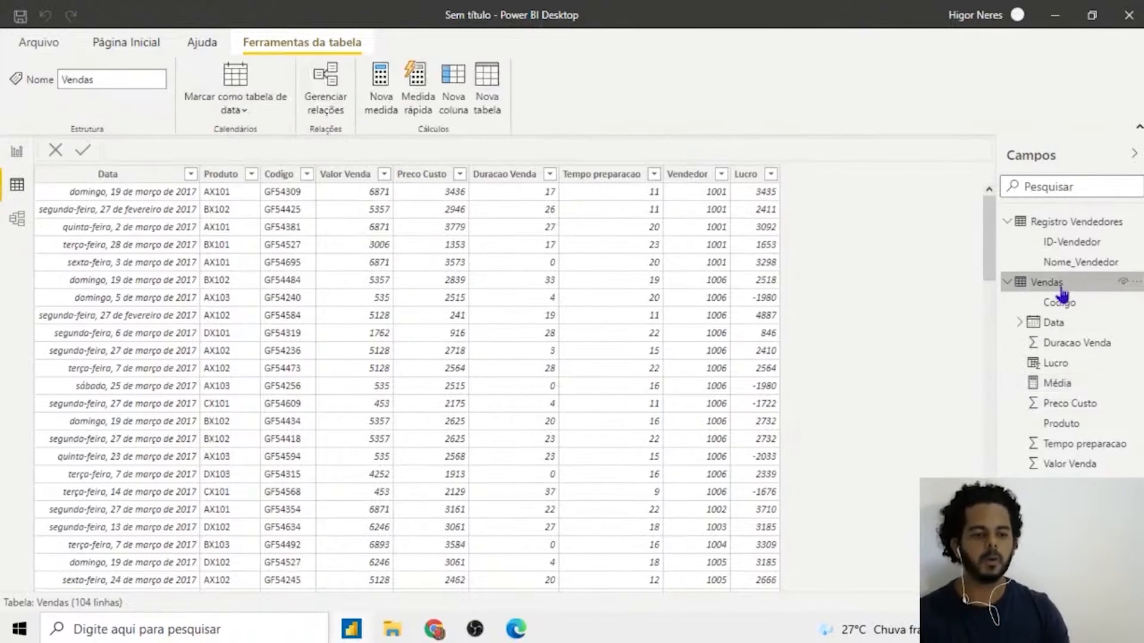
left_click(406, 118)
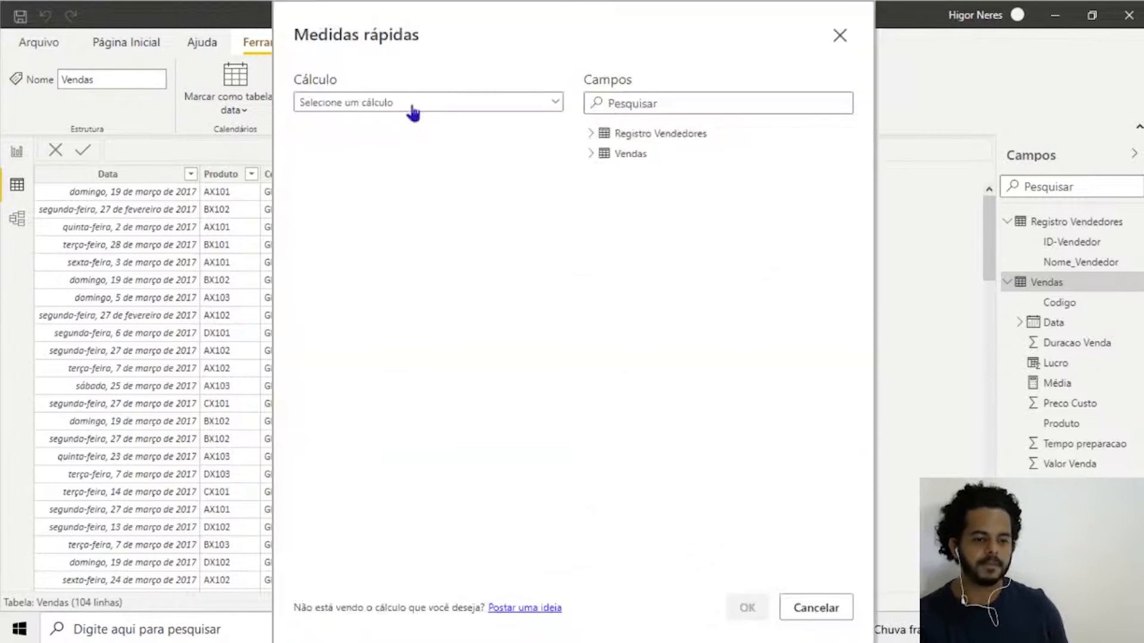
left_click(602, 161)
left_click(544, 105)
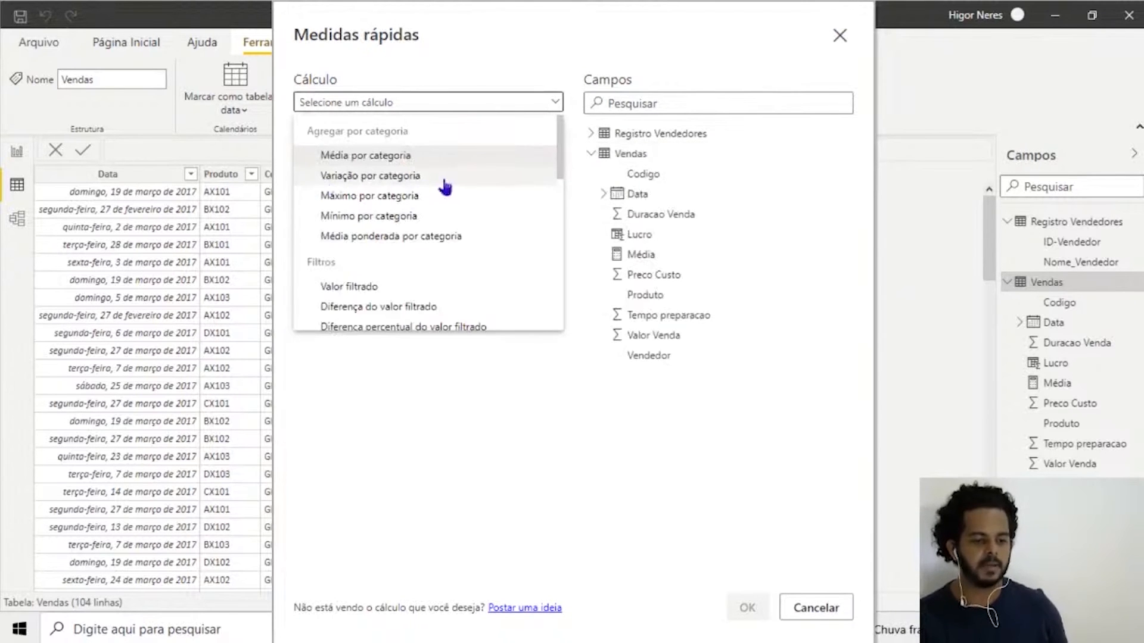
scroll(440, 197, "down", 3)
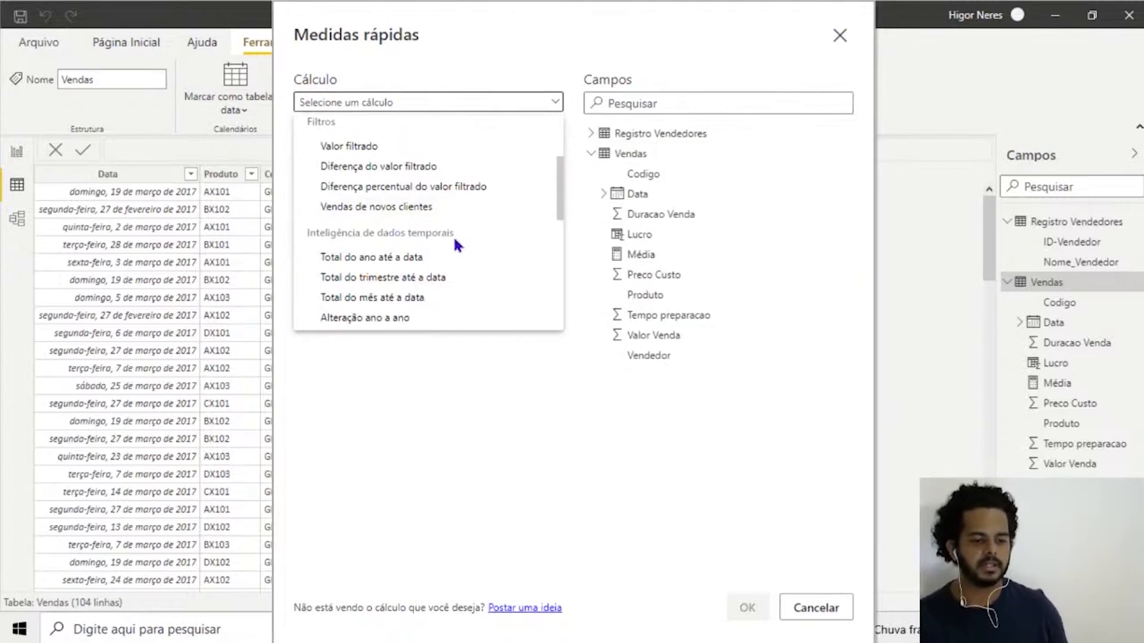
scroll(403, 280, "down", 3)
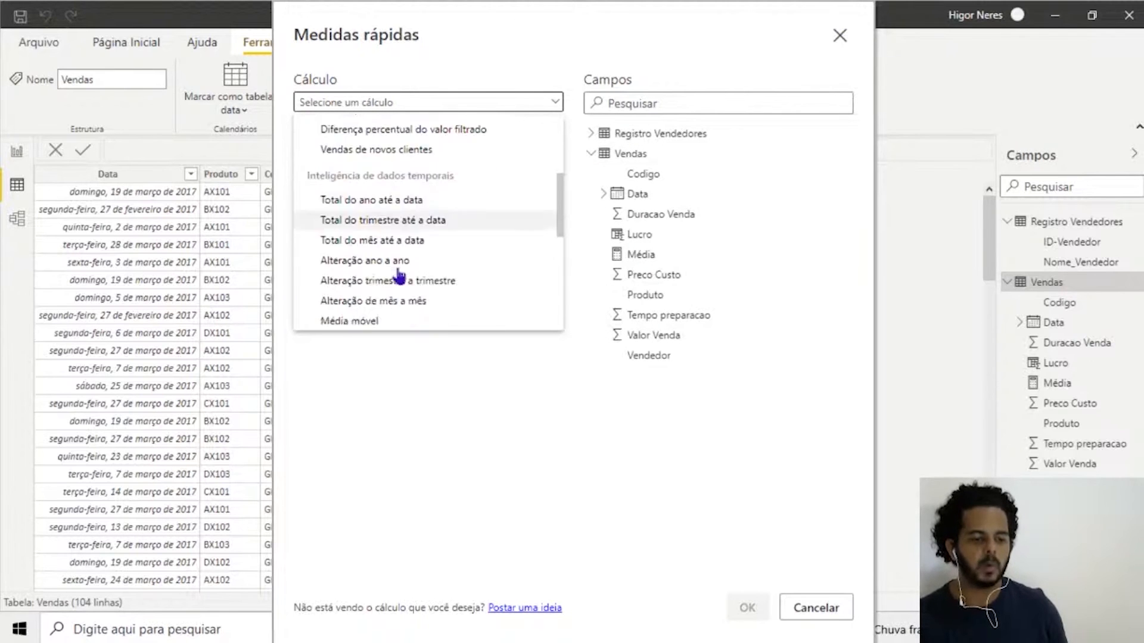
left_click(399, 245)
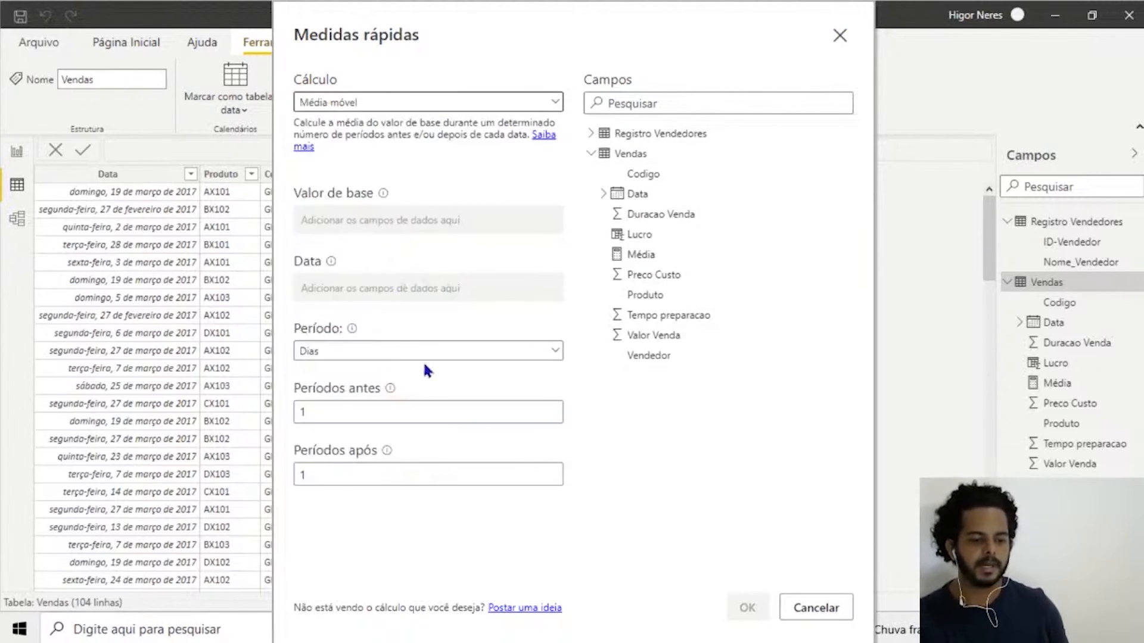
left_click_drag(674, 258, 435, 231)
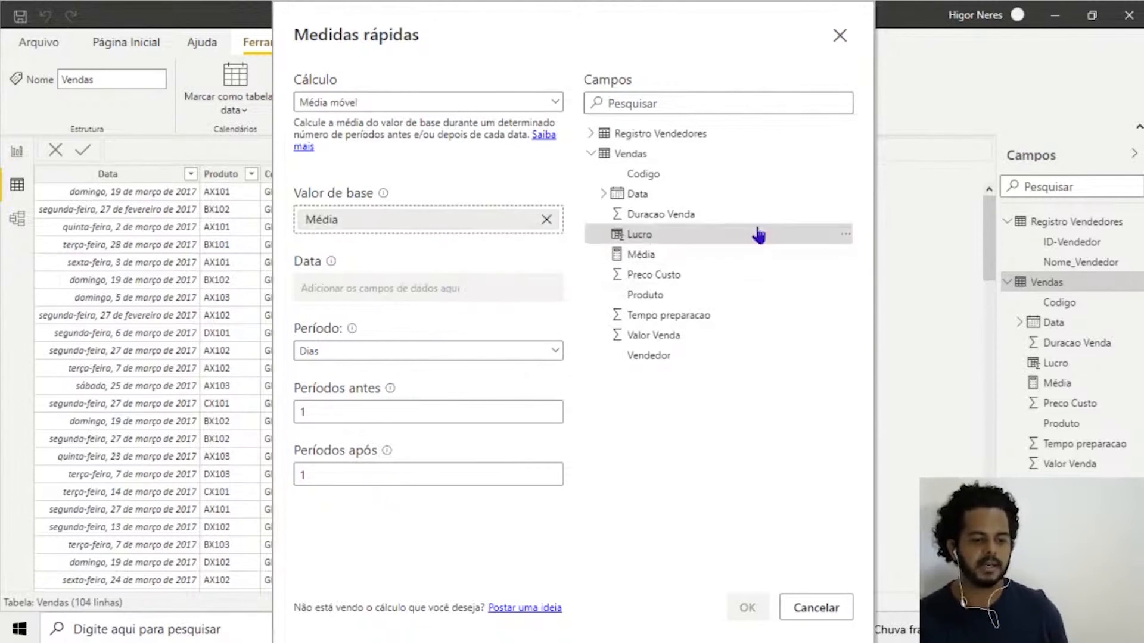
left_click_drag(676, 216, 435, 293)
left_click(837, 610)
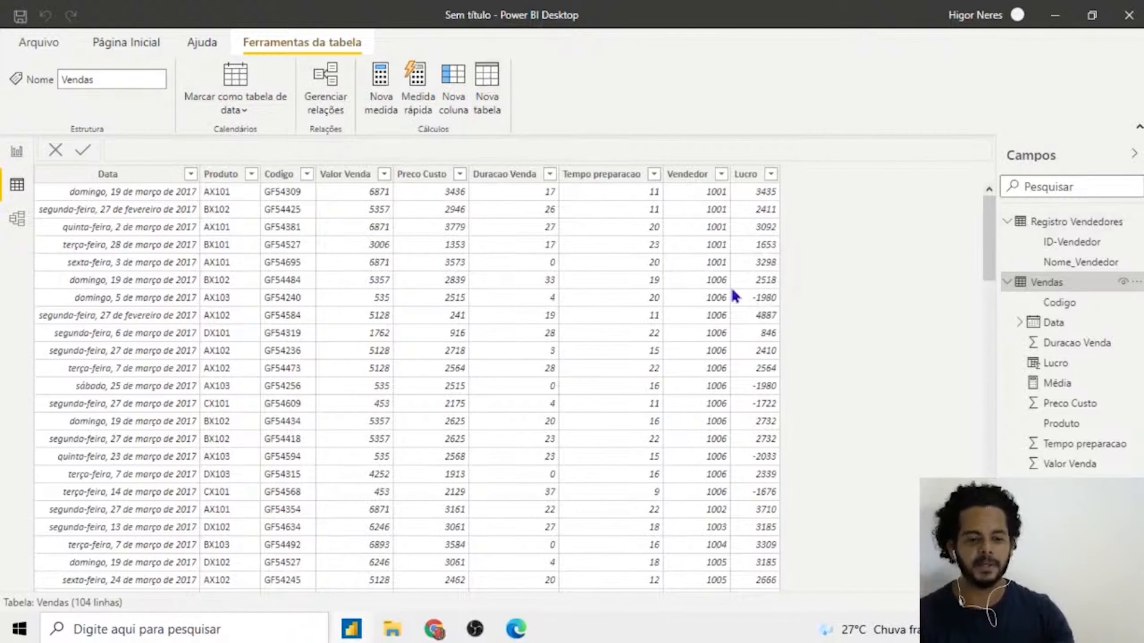
- Collapse the field lists of both tables and start a new calculated table named Data
left_click(1007, 282)
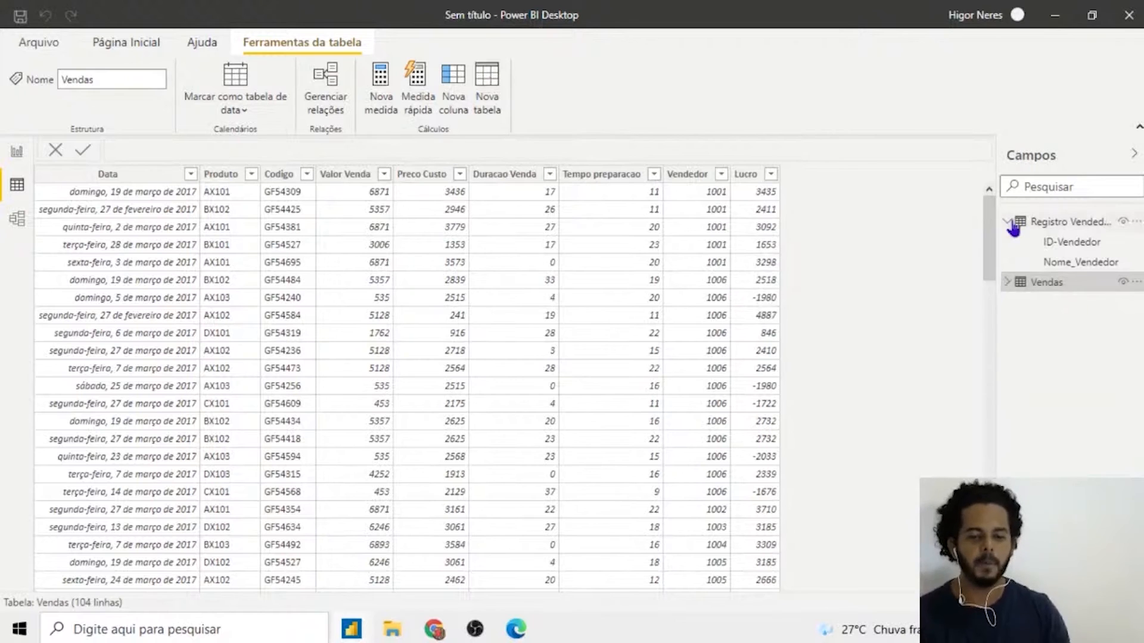
left_click(1007, 222)
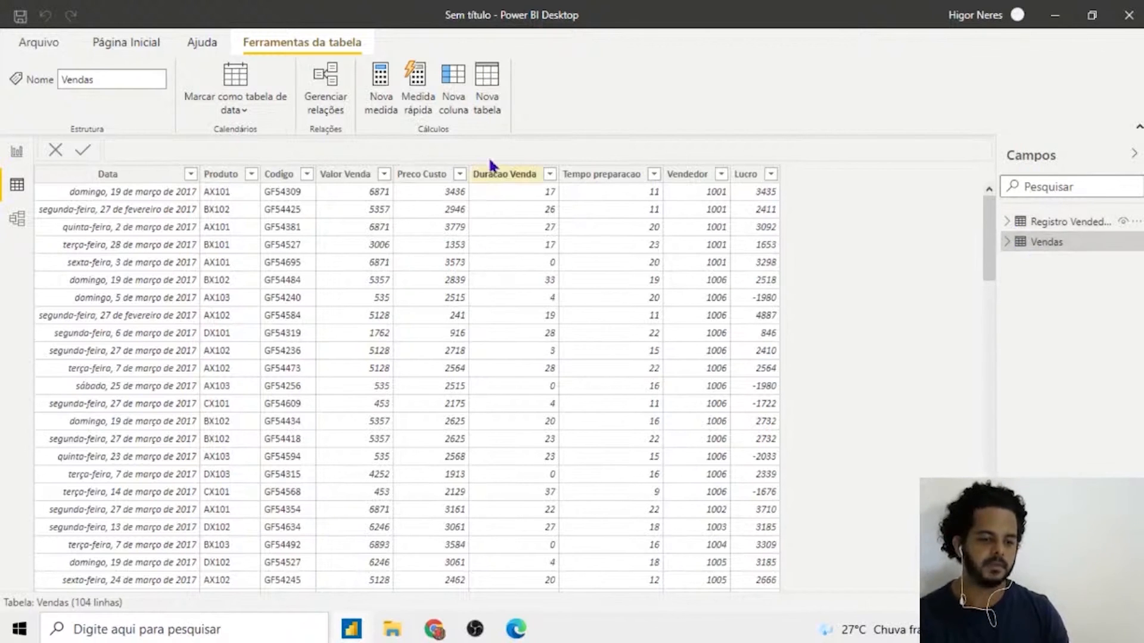
left_click(486, 105)
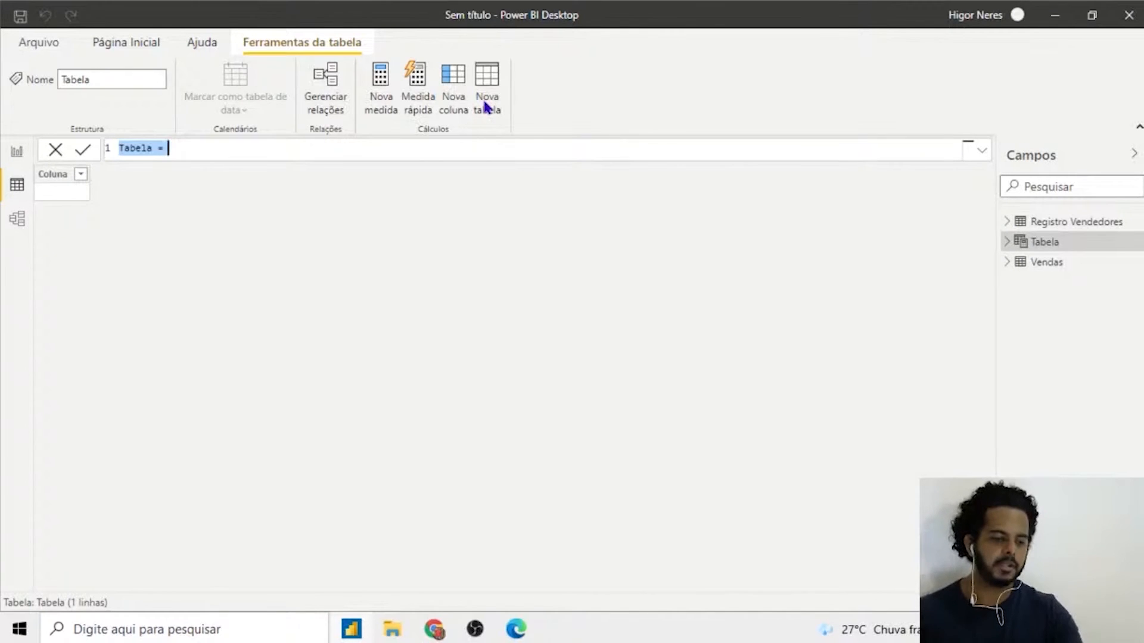
double_click(123, 148)
type("Ca")
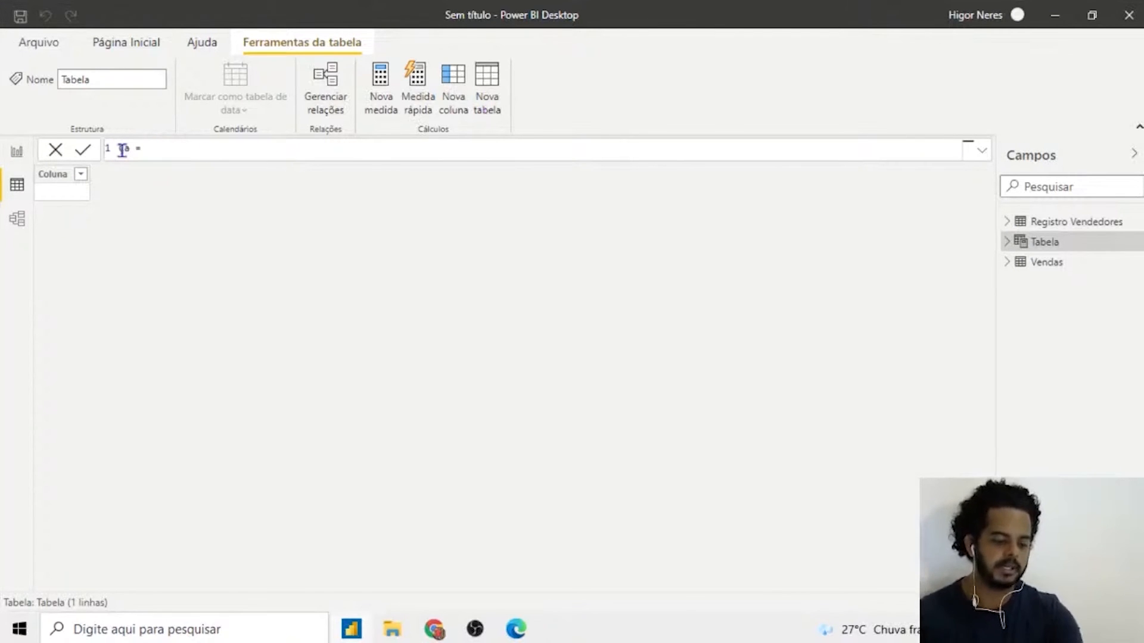
type("len")
key("BackSpace")
key("BackSpace")
key("BackSpace")
key("BackSpace")
key("BackSpace")
type("Dat")
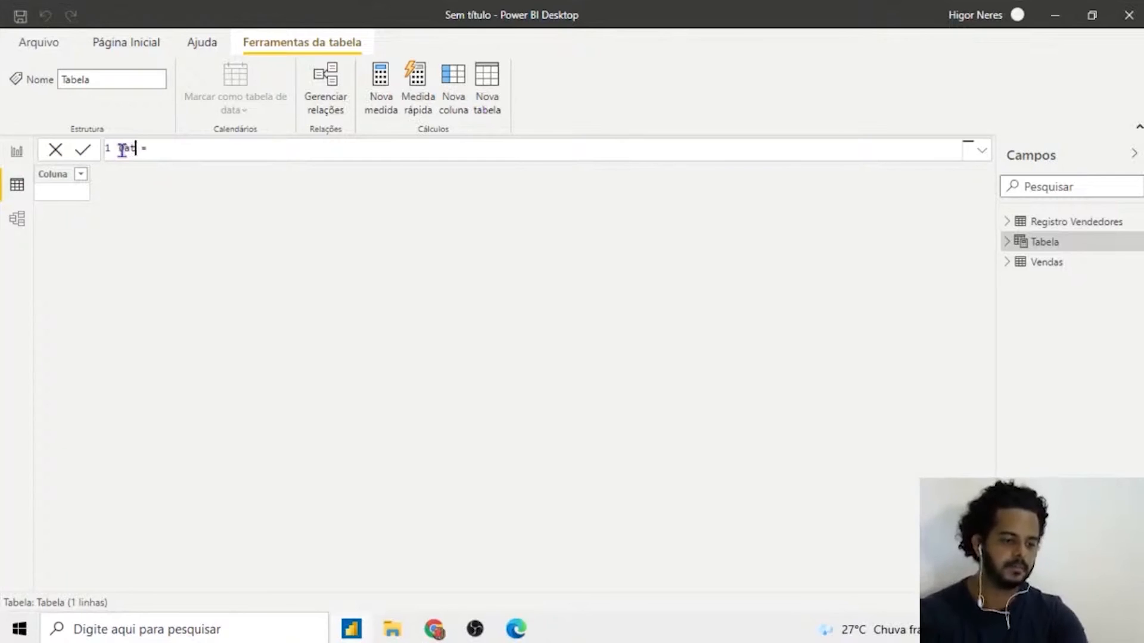
type("a")
- Define the Data table with the formula CALENDARAUTO()
left_click(177, 146)
type("ca")
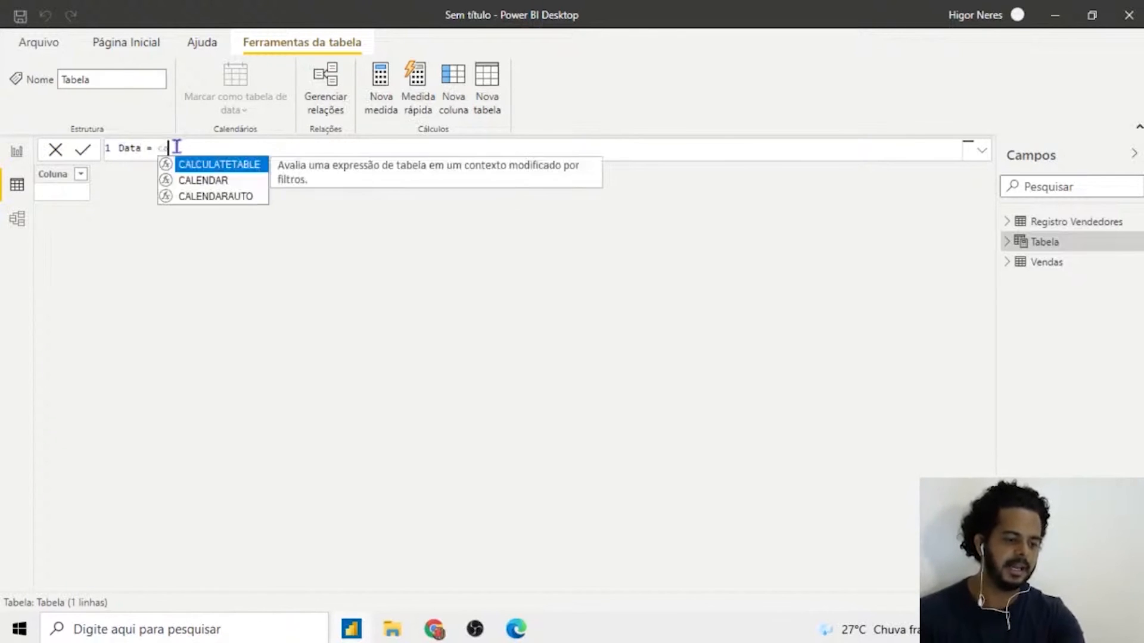
type("lend")
key("Down")
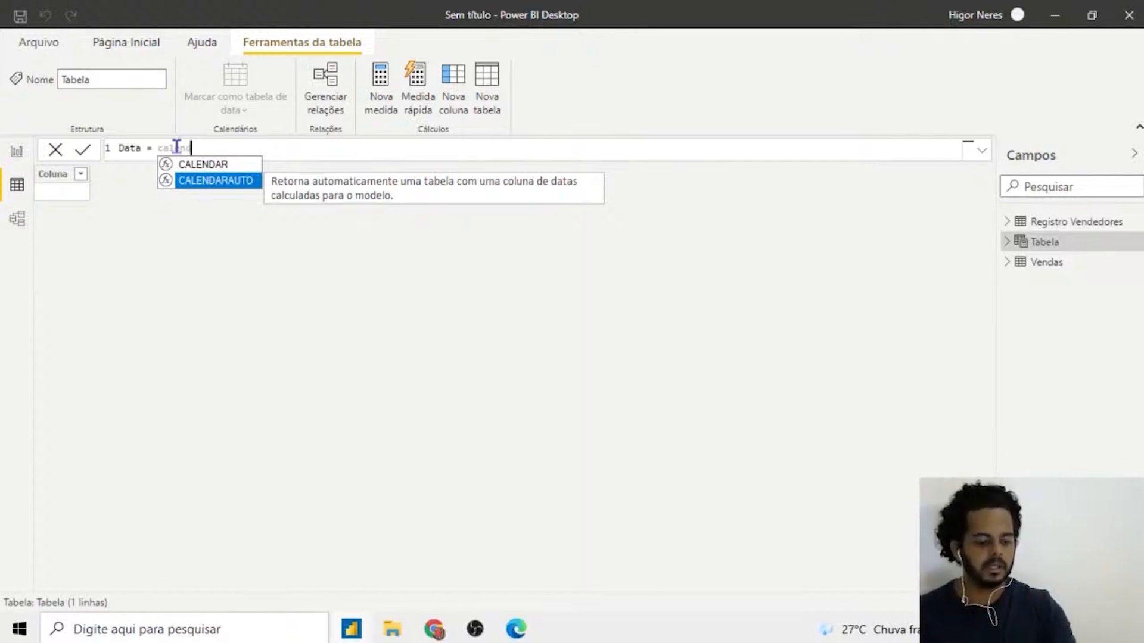
key("Tab")
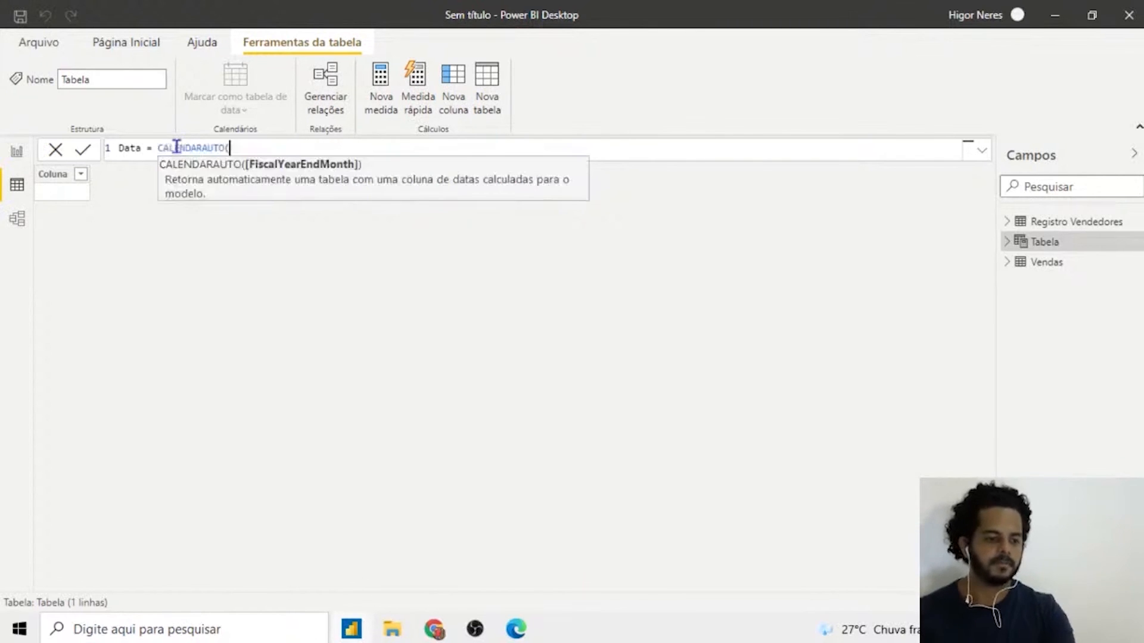
type(")")
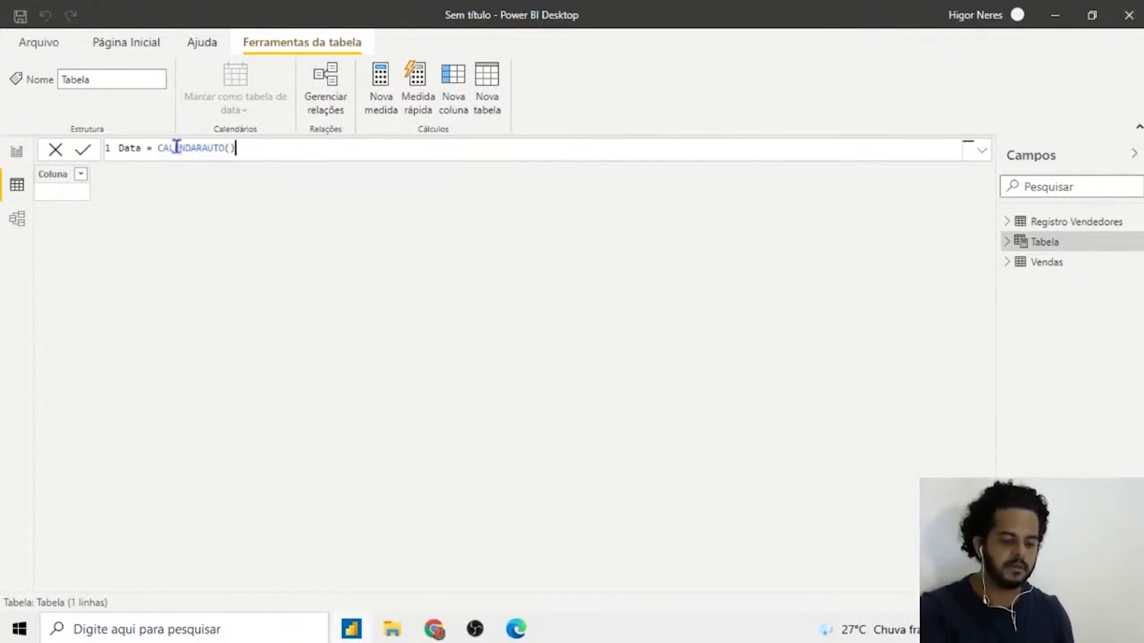
key("Return")
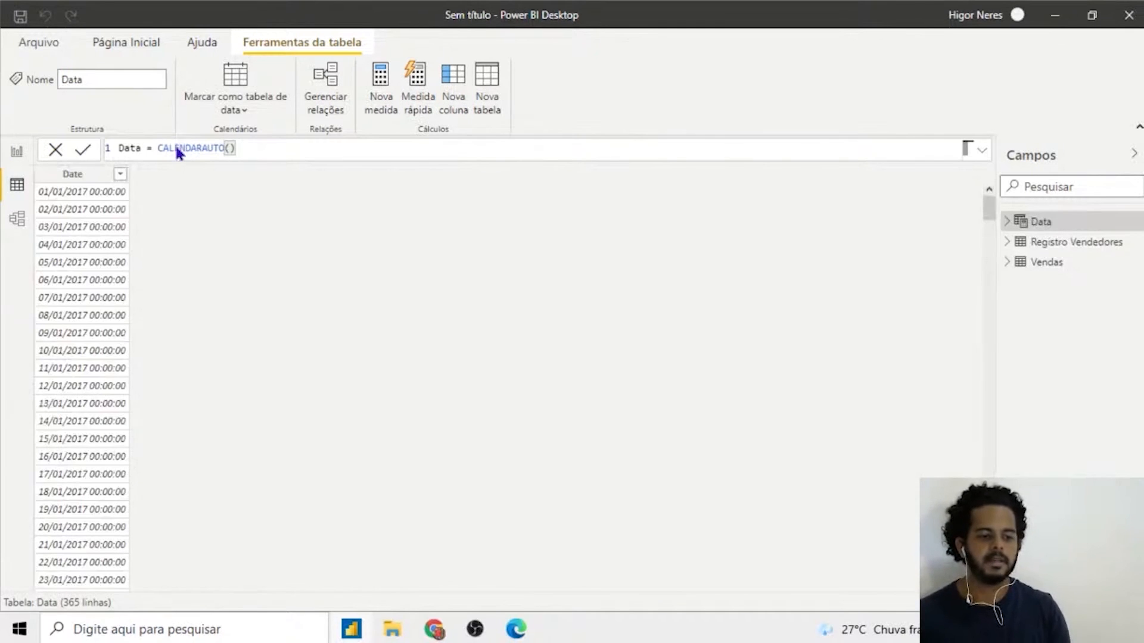
- Look over the dates in the Data table, select its Date column and show the table-level commands
scroll(73, 191, "down", 9)
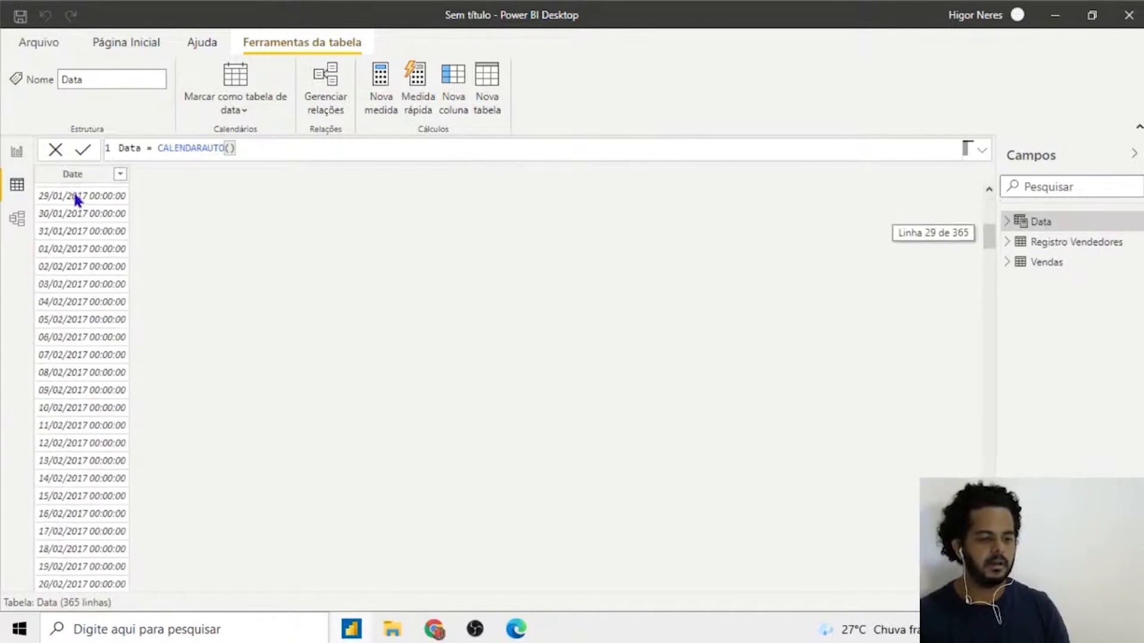
scroll(73, 190, "down", 20)
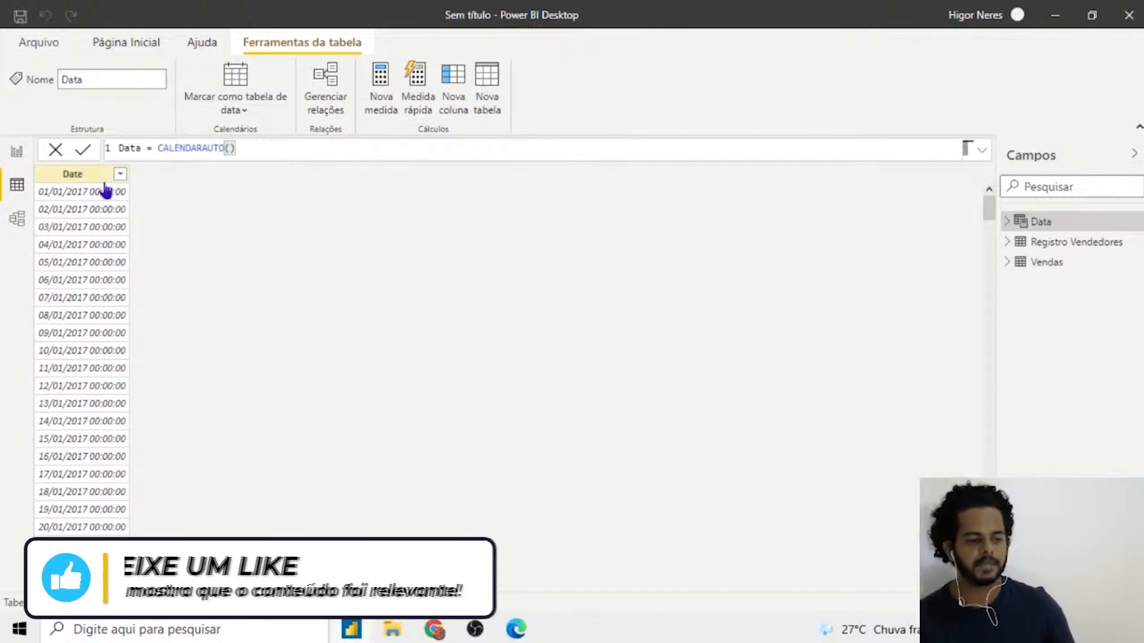
left_click(72, 173)
left_click(1007, 221)
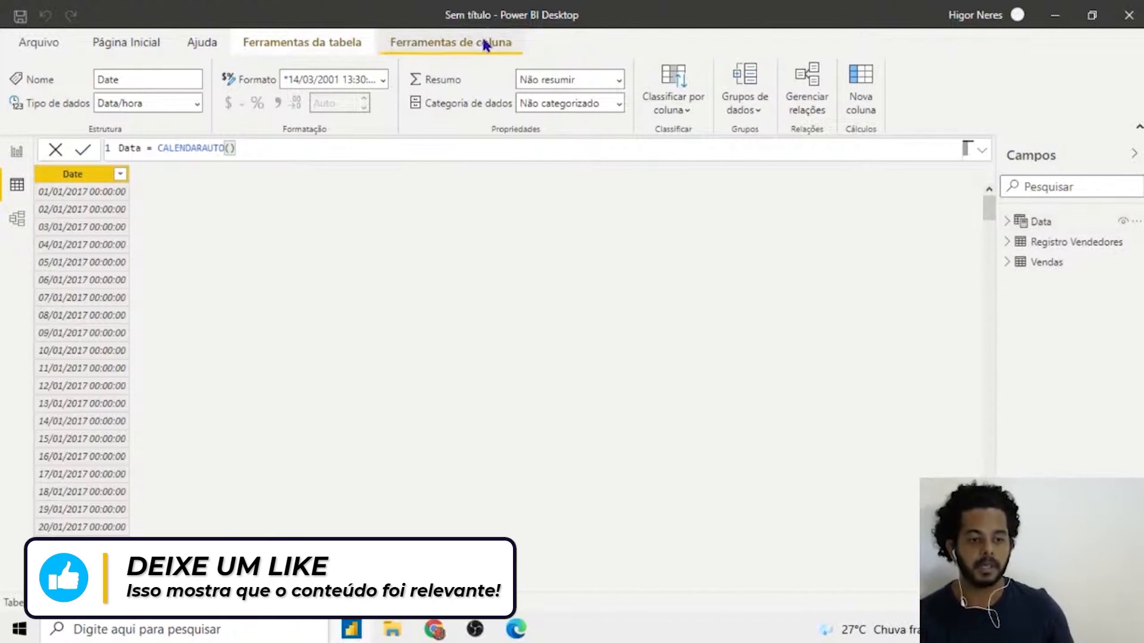
left_click(329, 50)
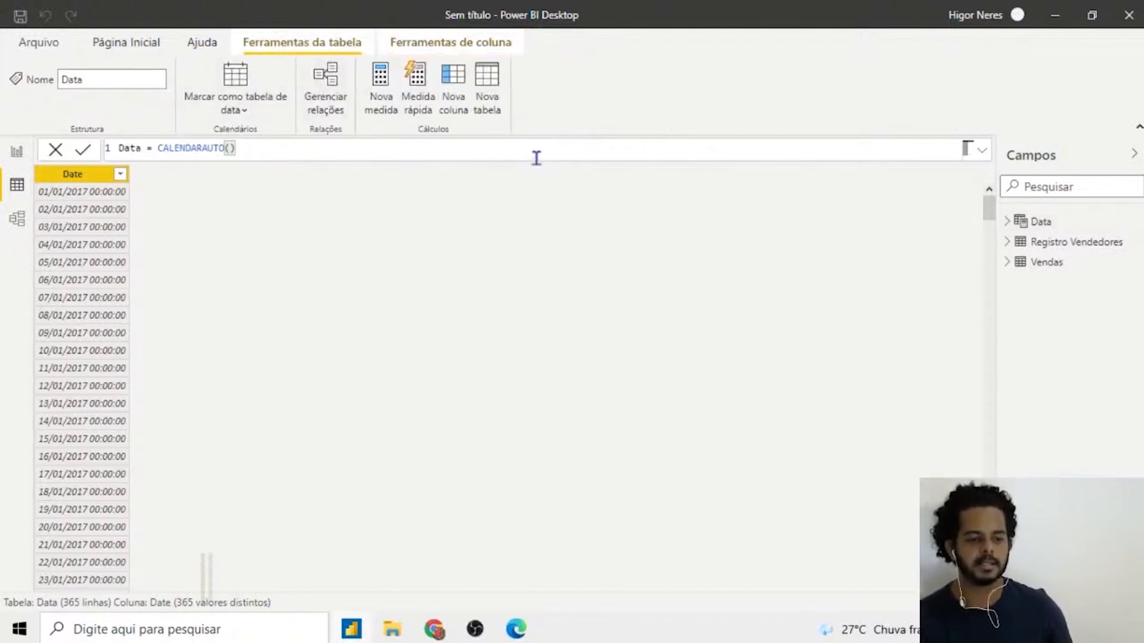